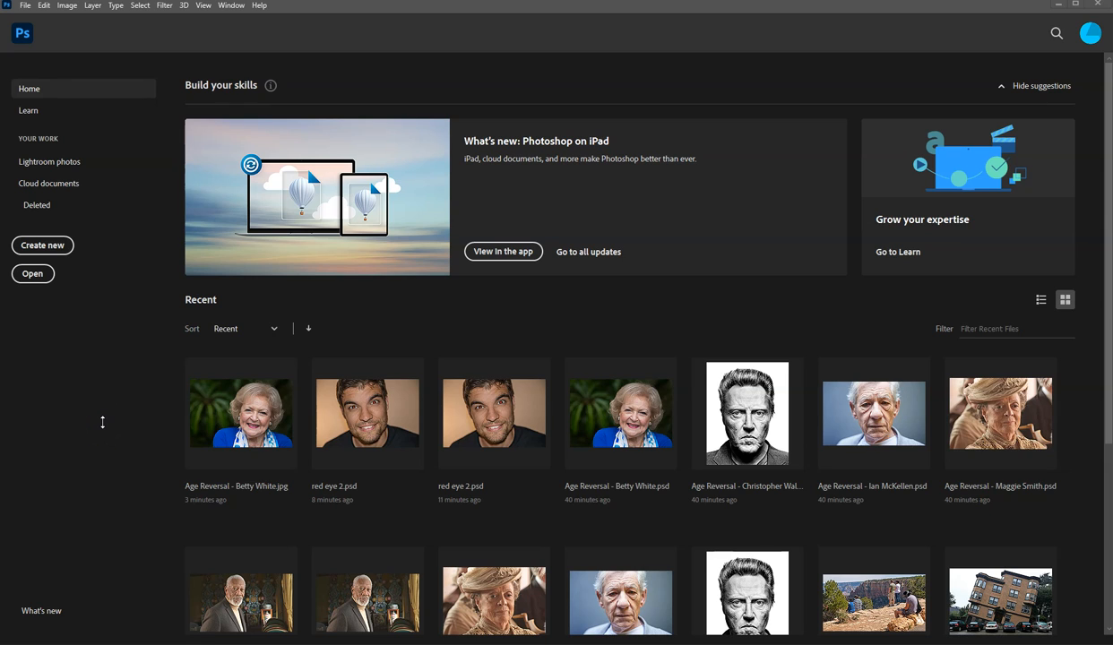
Step: Open the PSD file "straighten and crop 1" from the Touch Ups folder
left_click(33, 273)
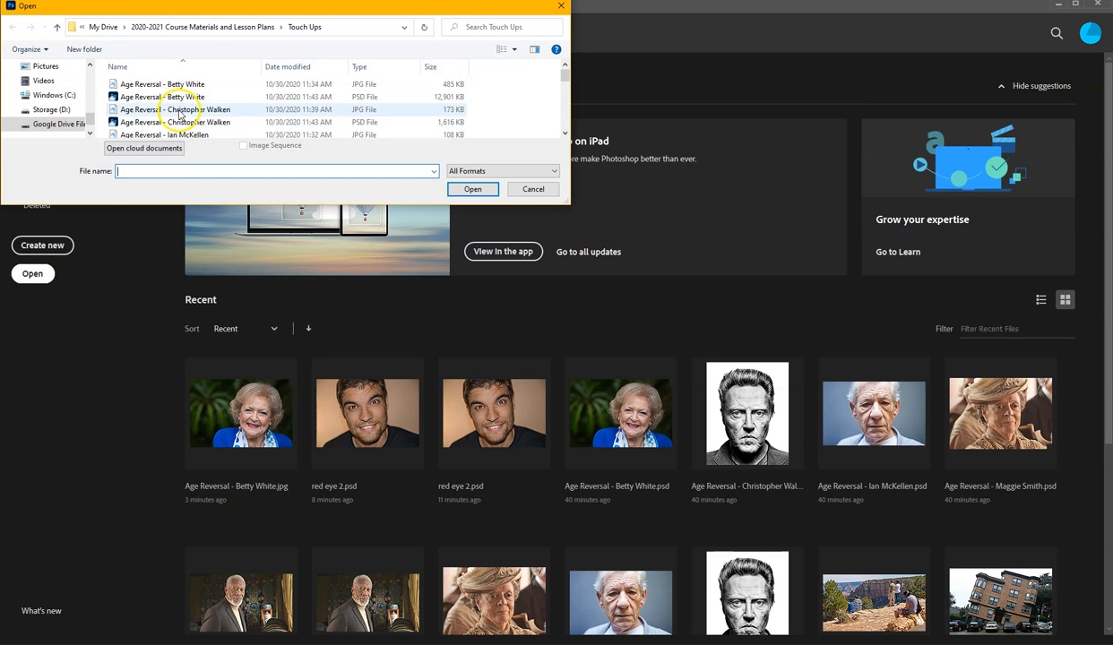
scroll(191, 109, "down", 5)
scroll(192, 110, "down", 3)
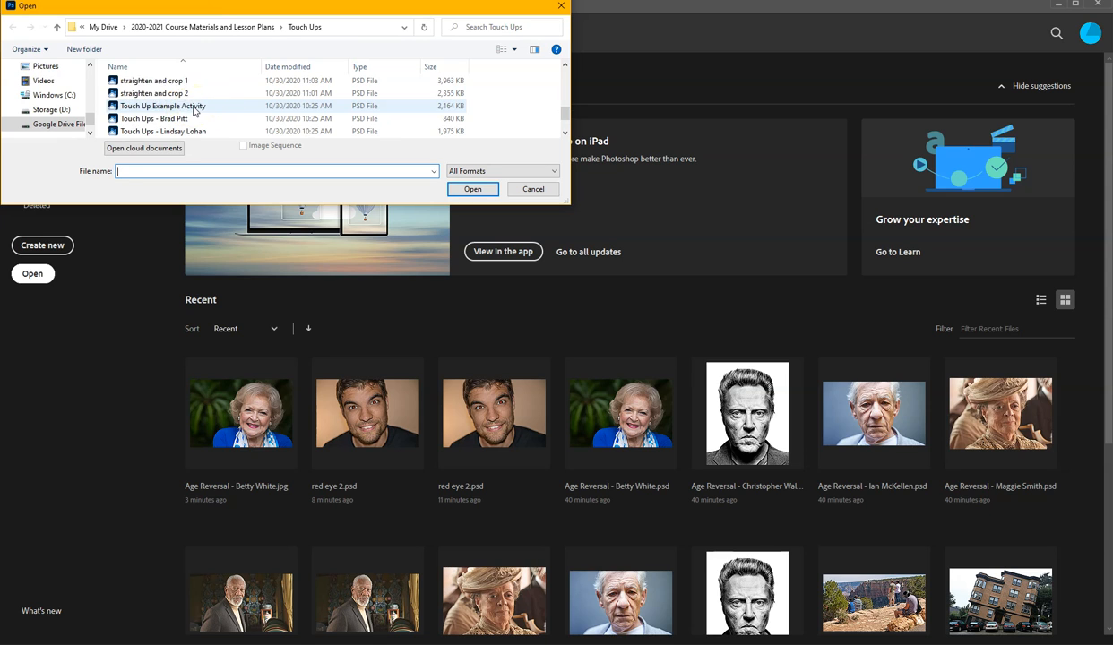
left_click(165, 119)
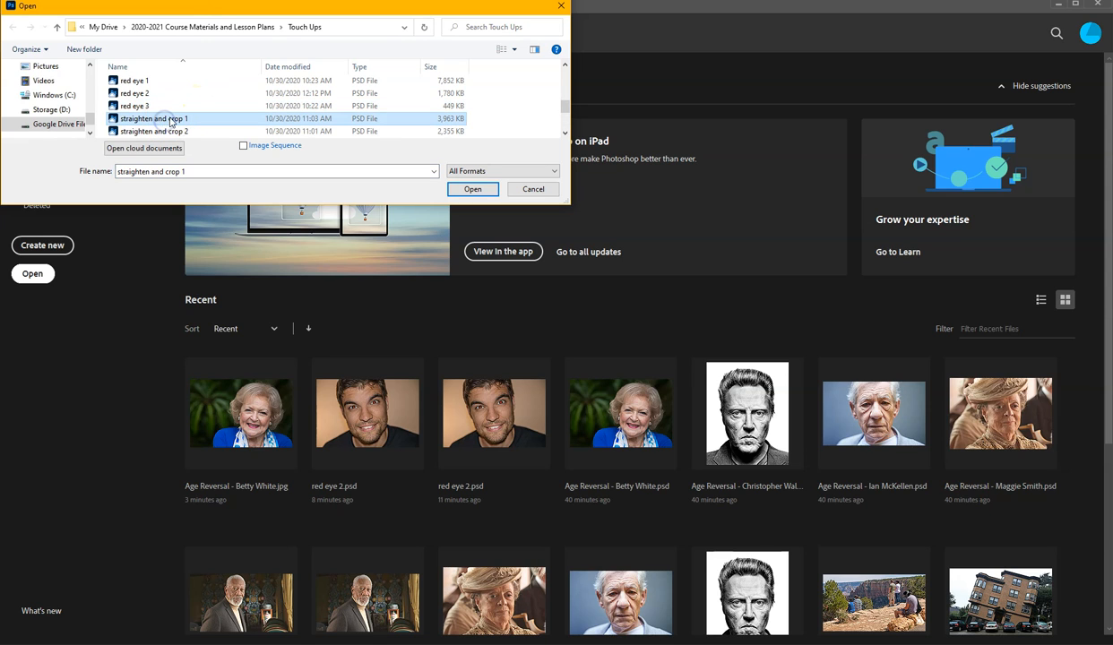
scroll(165, 120, "down", 1)
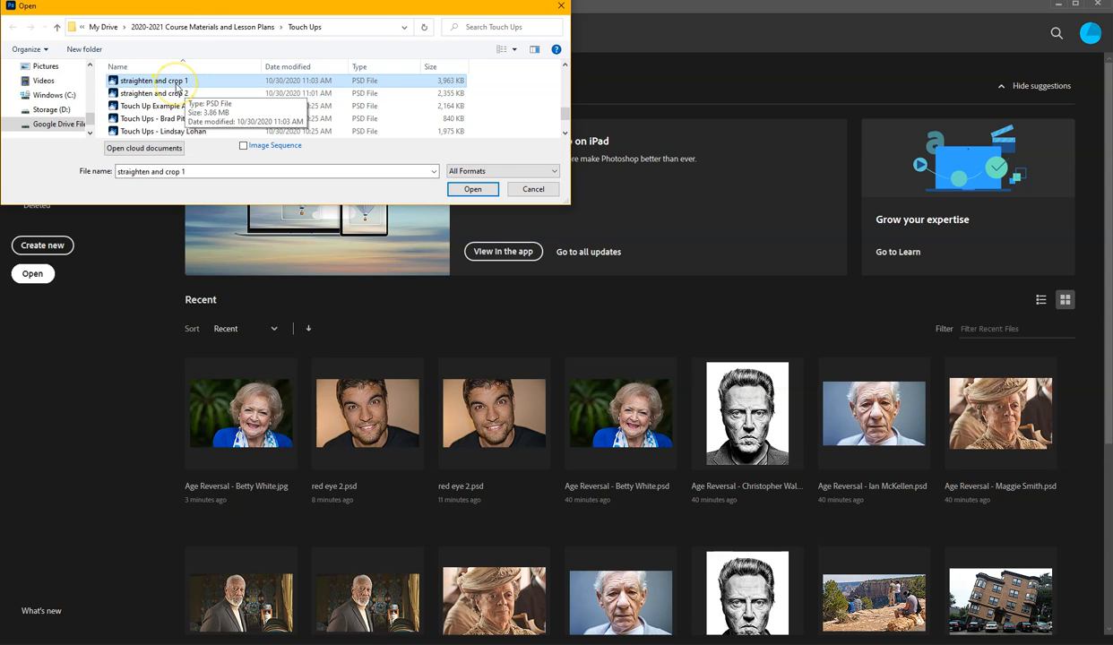
scroll(184, 90, "up", 1)
scroll(191, 99, "down", 2)
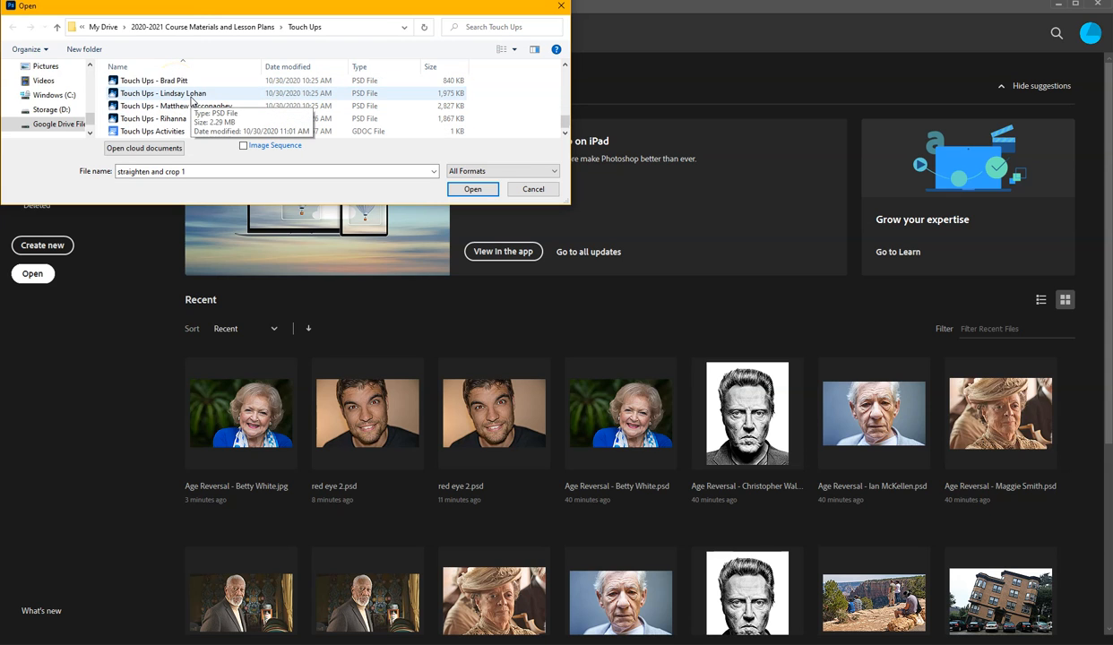
scroll(179, 94, "up", 1)
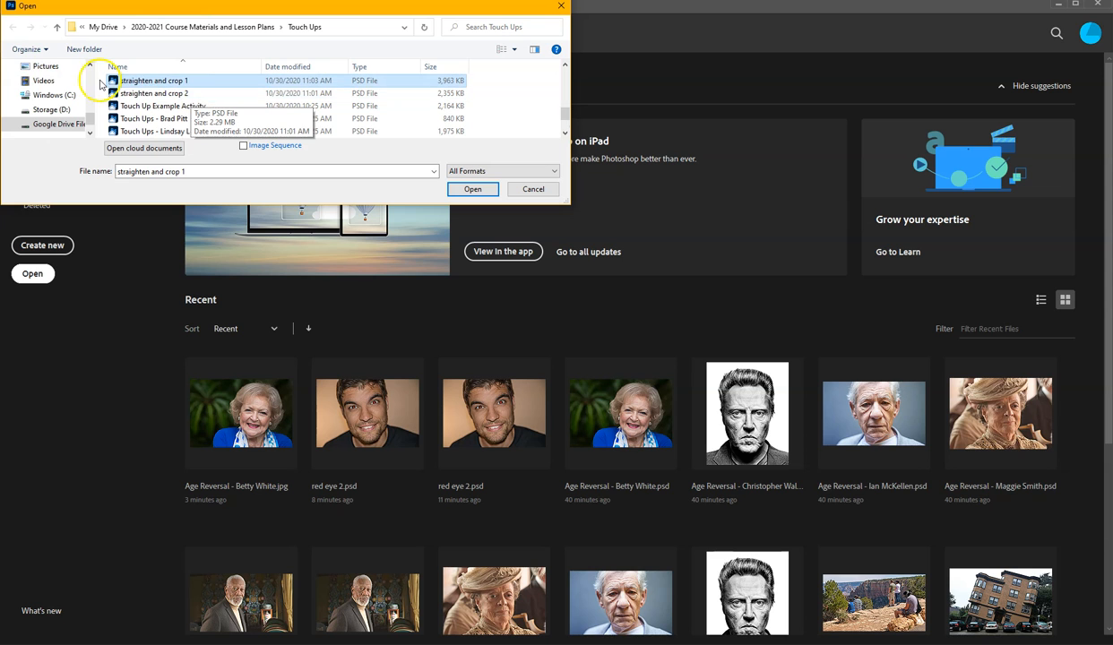
double_click(154, 85)
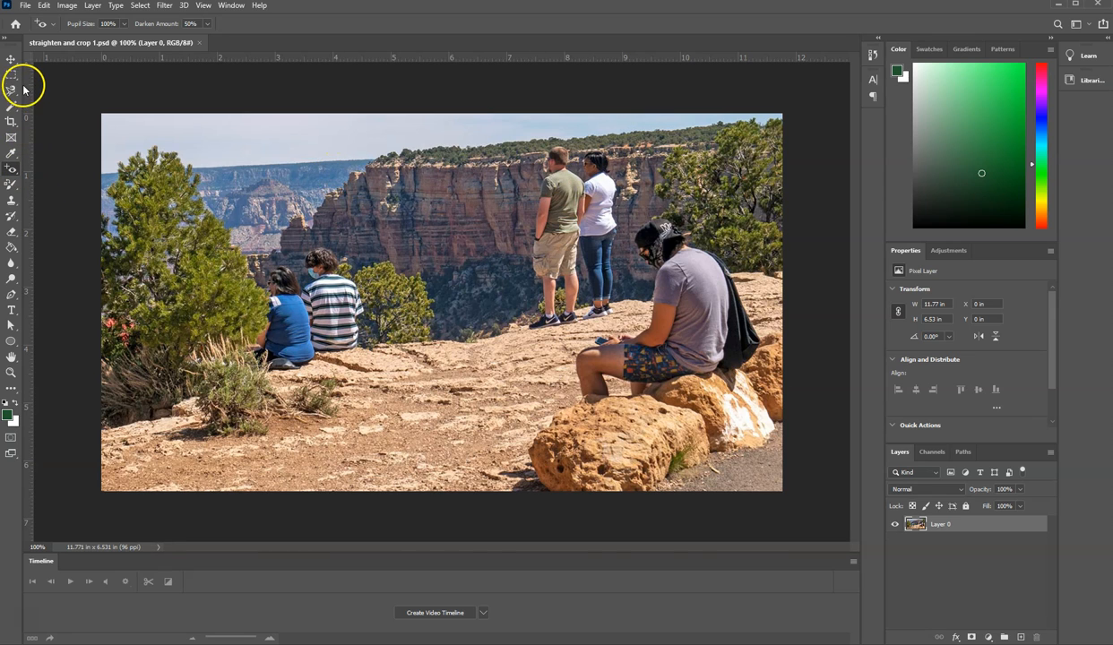
Step: Straighten the canyon photo with the Crop tool's Straighten option, drawing a line of about 3.3° along the distant horizon
left_click(11, 123)
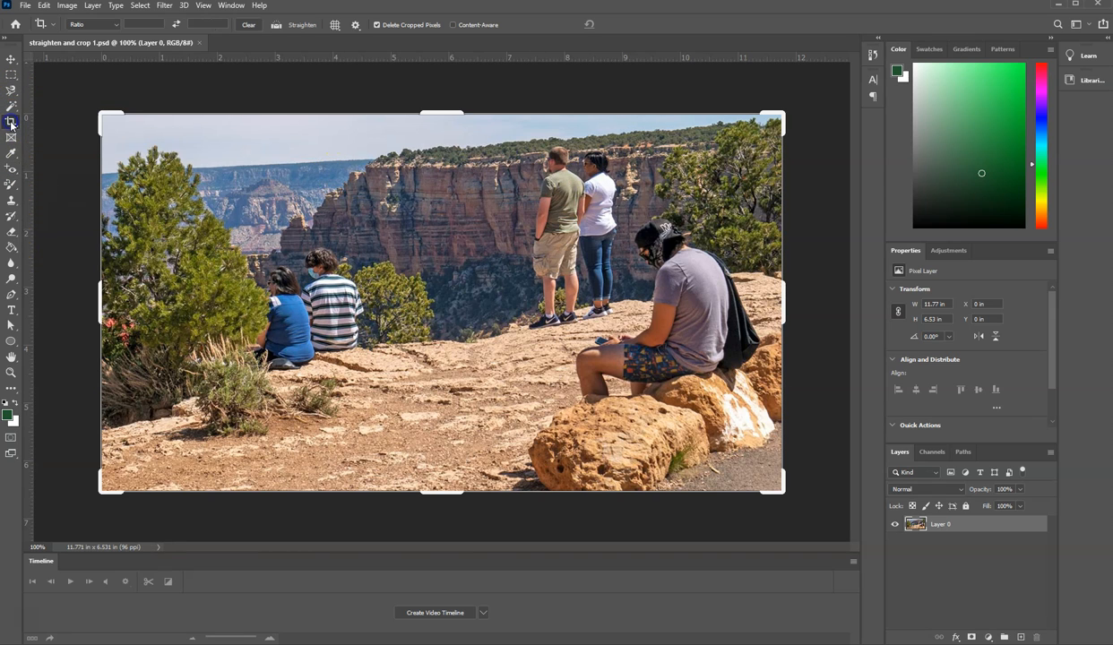
left_click(9, 122)
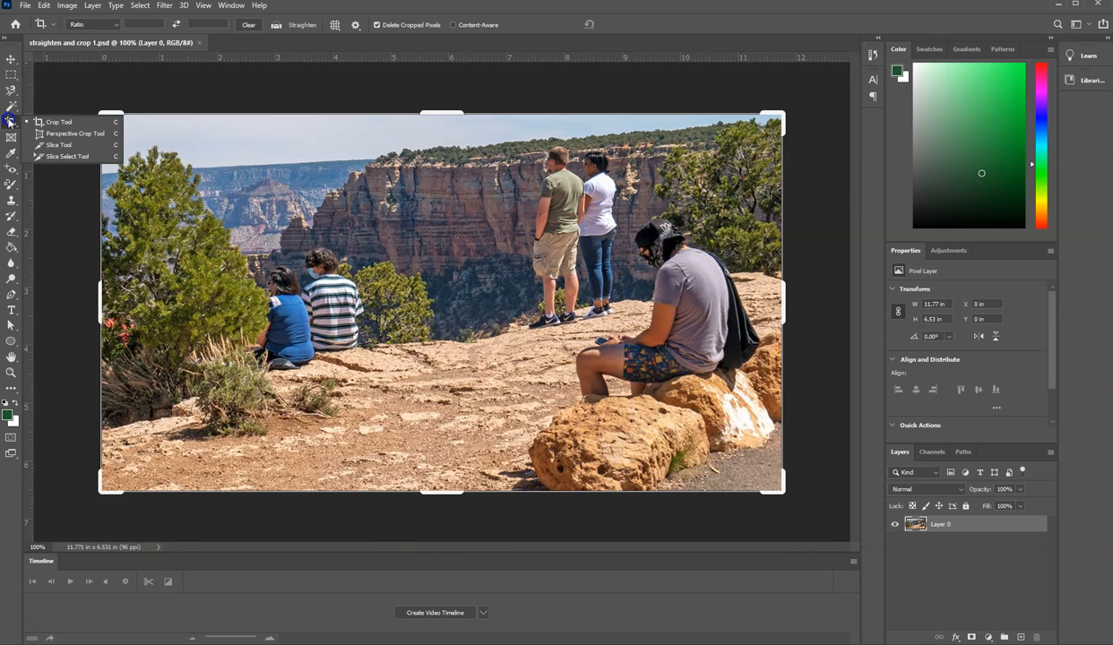
left_click(8, 122)
left_click(9, 123)
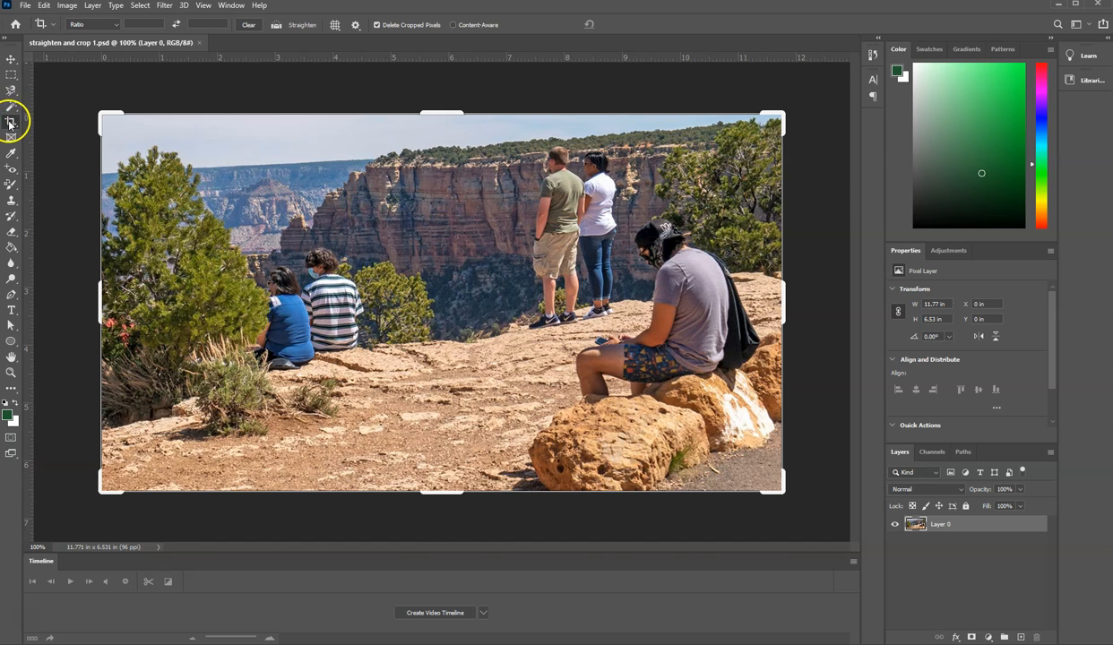
left_click(277, 26)
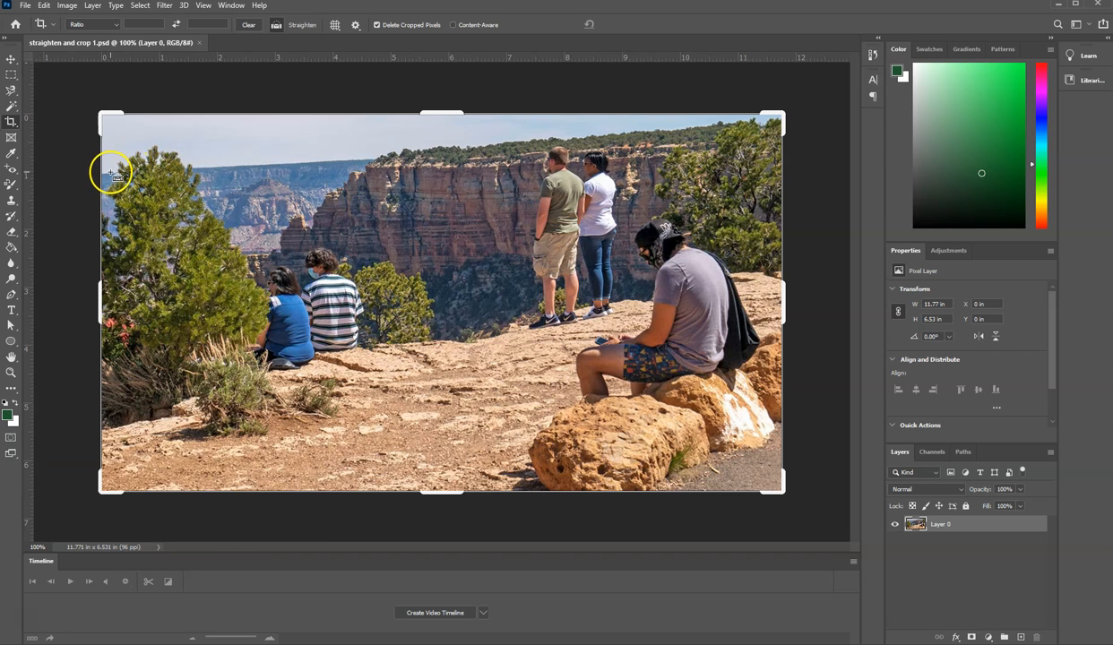
left_click_drag(109, 178, 332, 160)
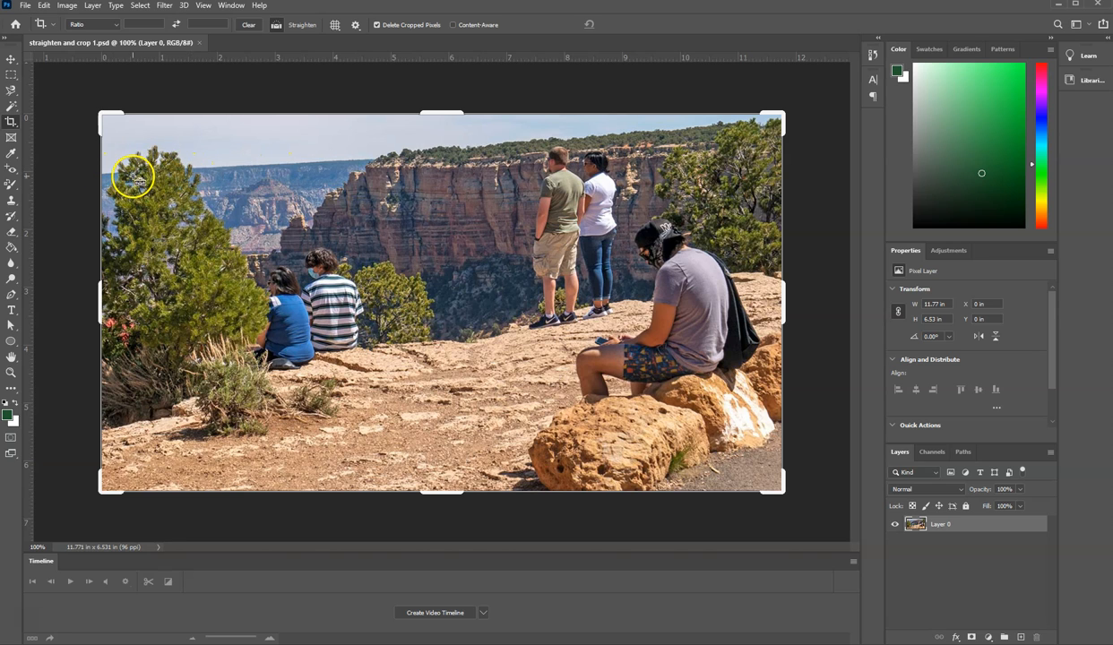
left_click_drag(123, 173, 358, 161)
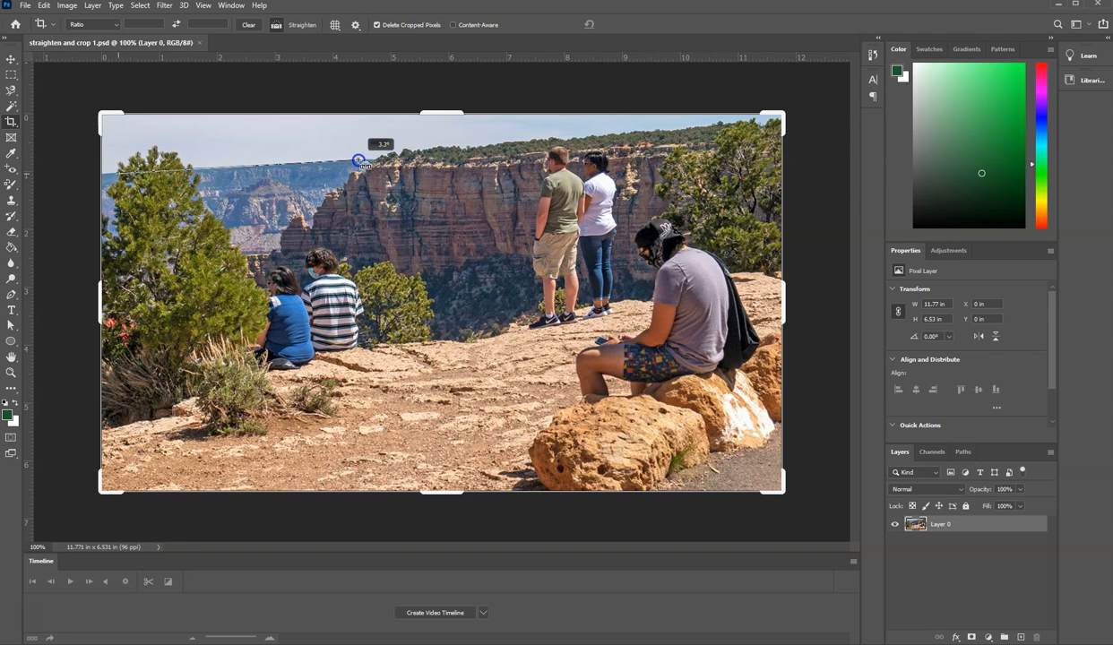
left_click_drag(359, 161, 359, 162)
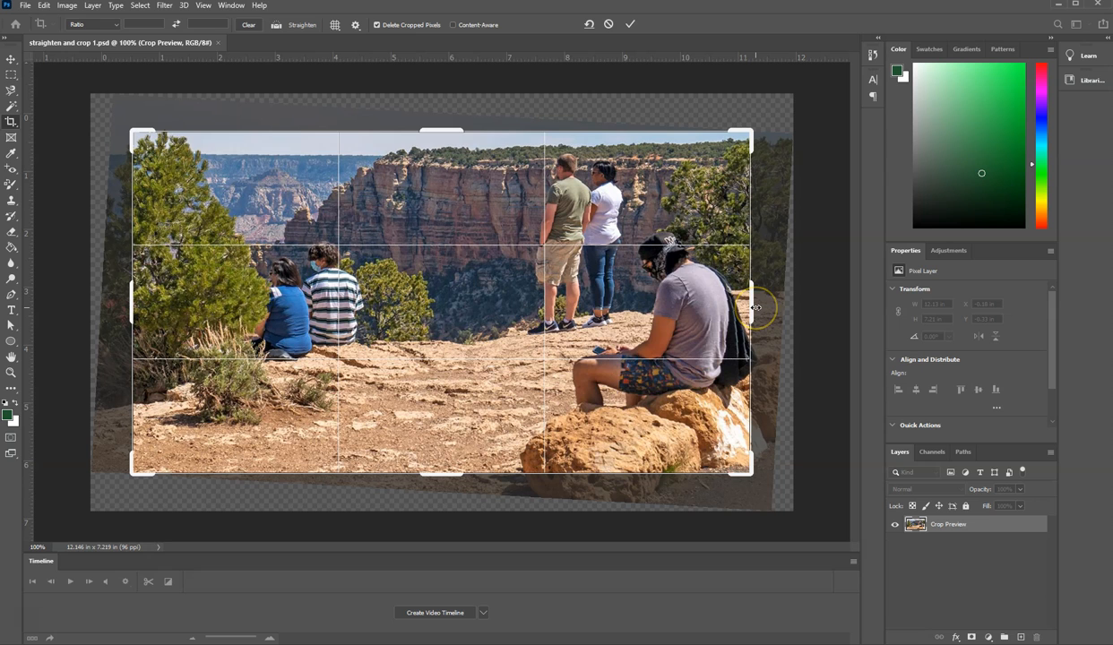
Step: Try a tighter crop that ends just beside the standing couple and just below their feet
left_click_drag(755, 307, 668, 328)
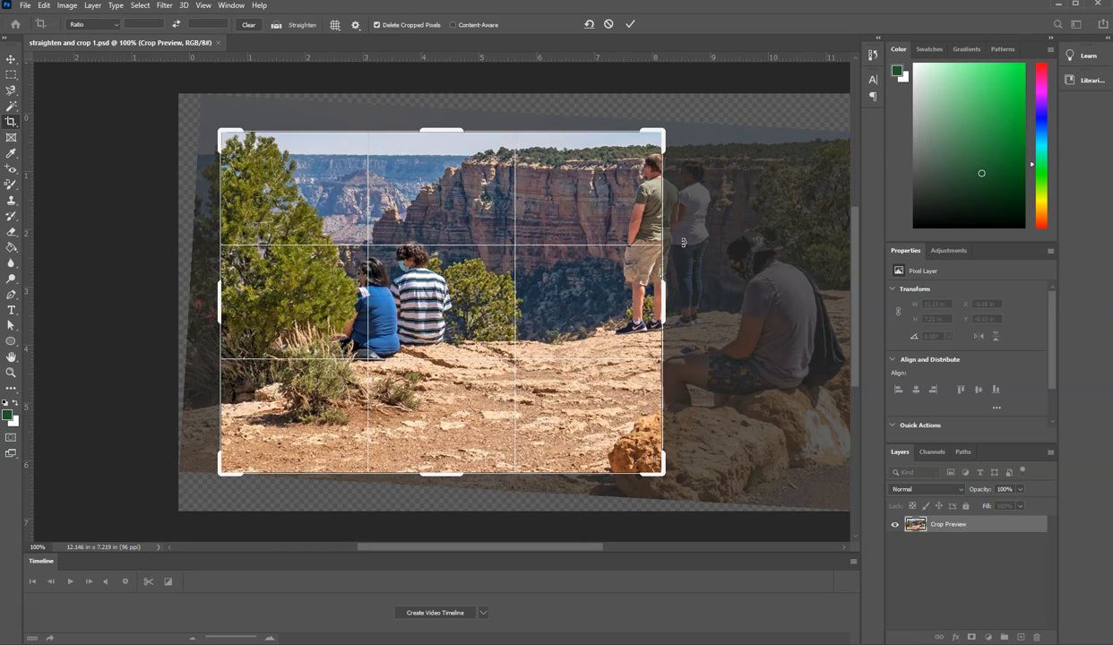
left_click_drag(663, 301, 697, 295)
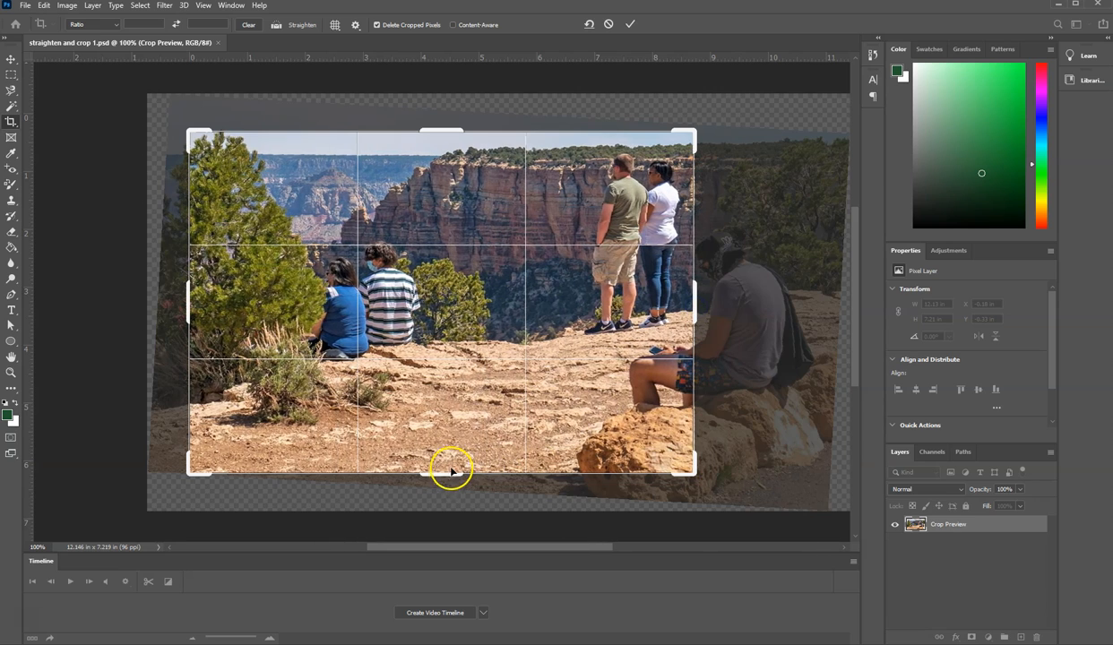
left_click_drag(449, 475, 449, 407)
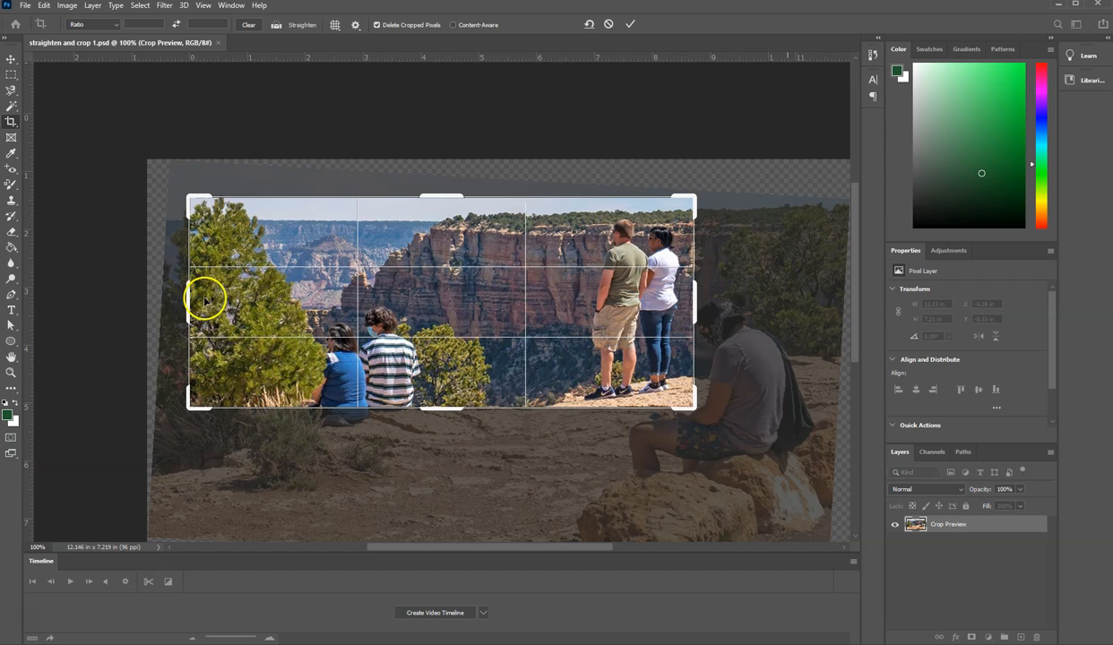
left_click_drag(190, 300, 190, 301)
Step: Crop the photo to about 6.82 × 5.49 in around the standing couple and the seated man, cutting off the seated pair
left_click_drag(439, 406, 432, 462)
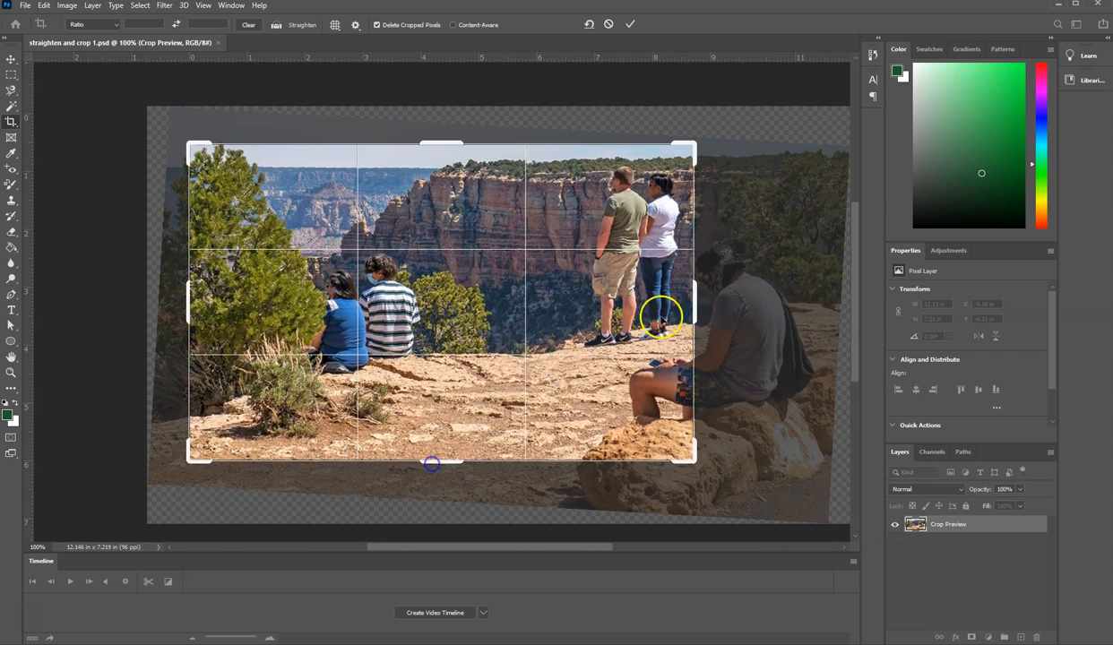
mouse_move(696, 301)
left_mouse_down()
mouse_move(767, 296)
mouse_move(759, 308)
left_mouse_up()
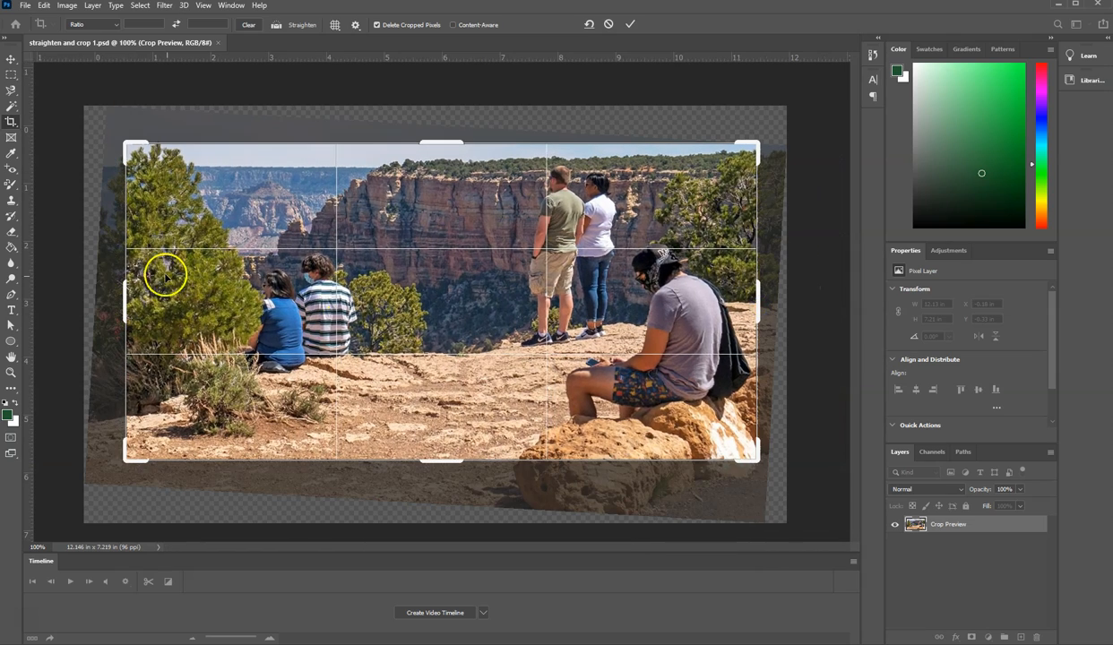
mouse_move(125, 293)
left_mouse_down()
mouse_move(291, 302)
mouse_move(243, 305)
left_mouse_up()
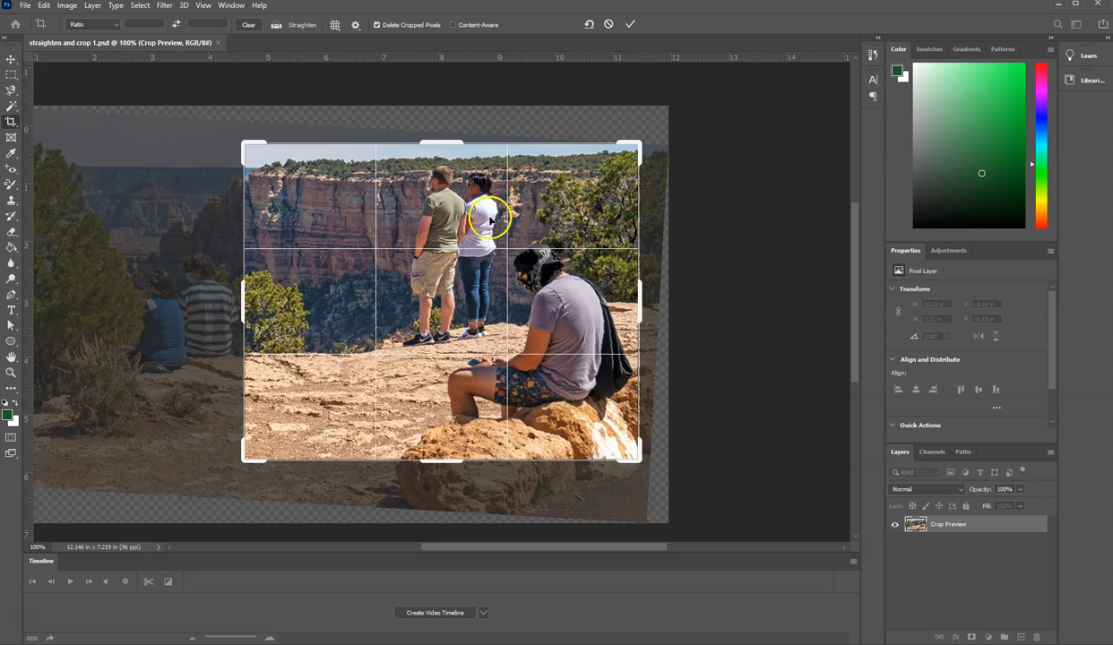
left_click(630, 24)
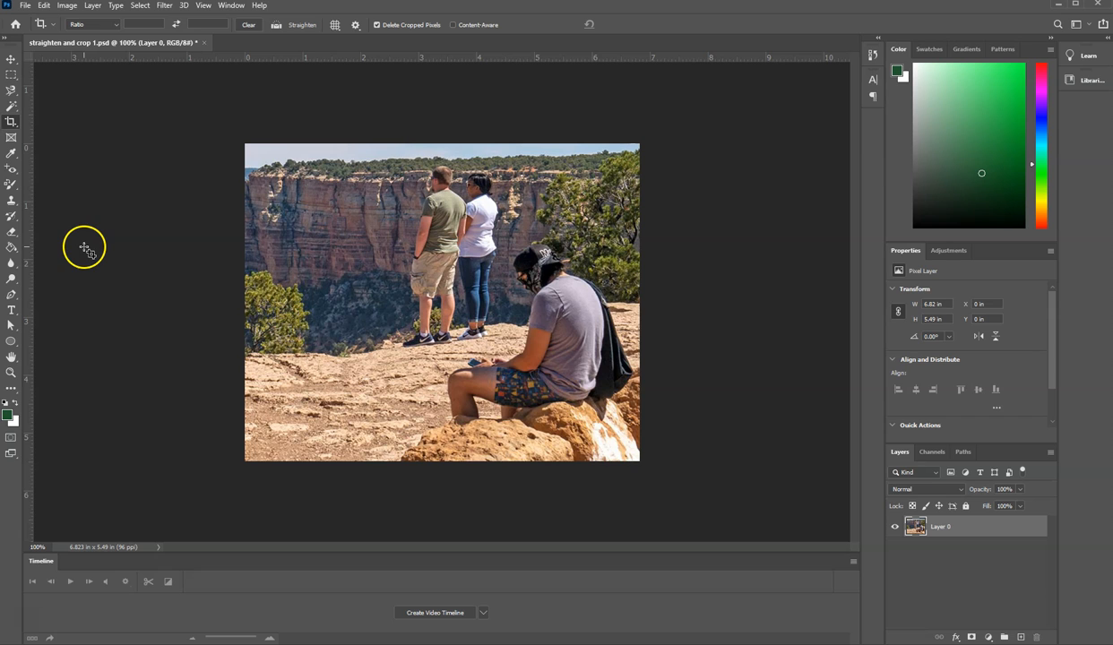
Step: Switch to Photopea and close the open images
mouse_move(1, 179)
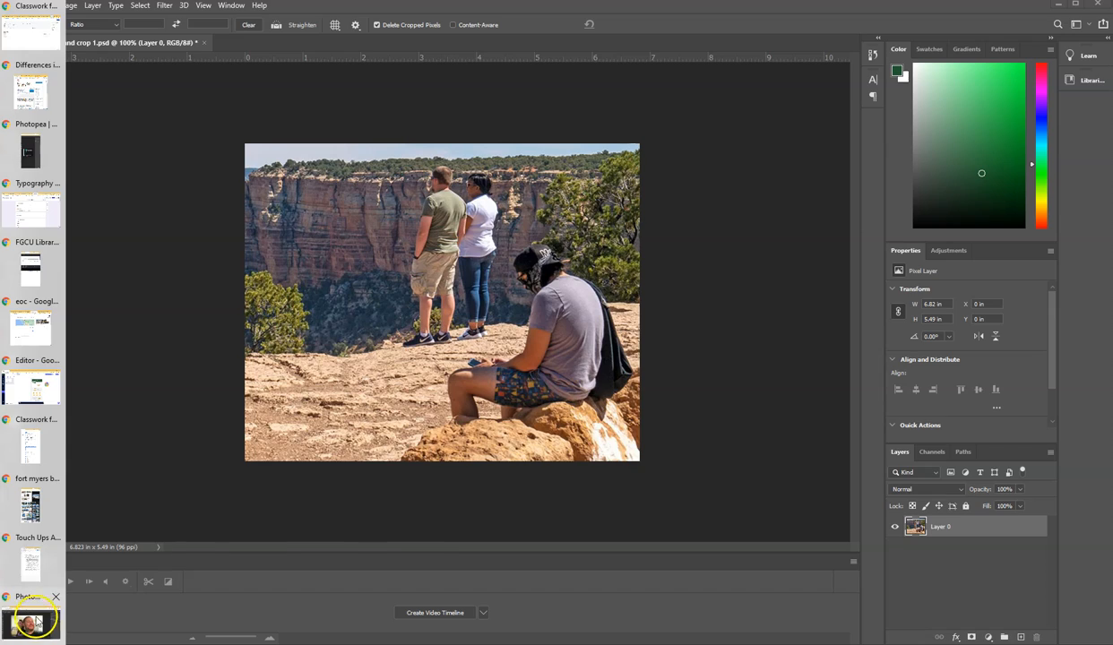
left_click(34, 620)
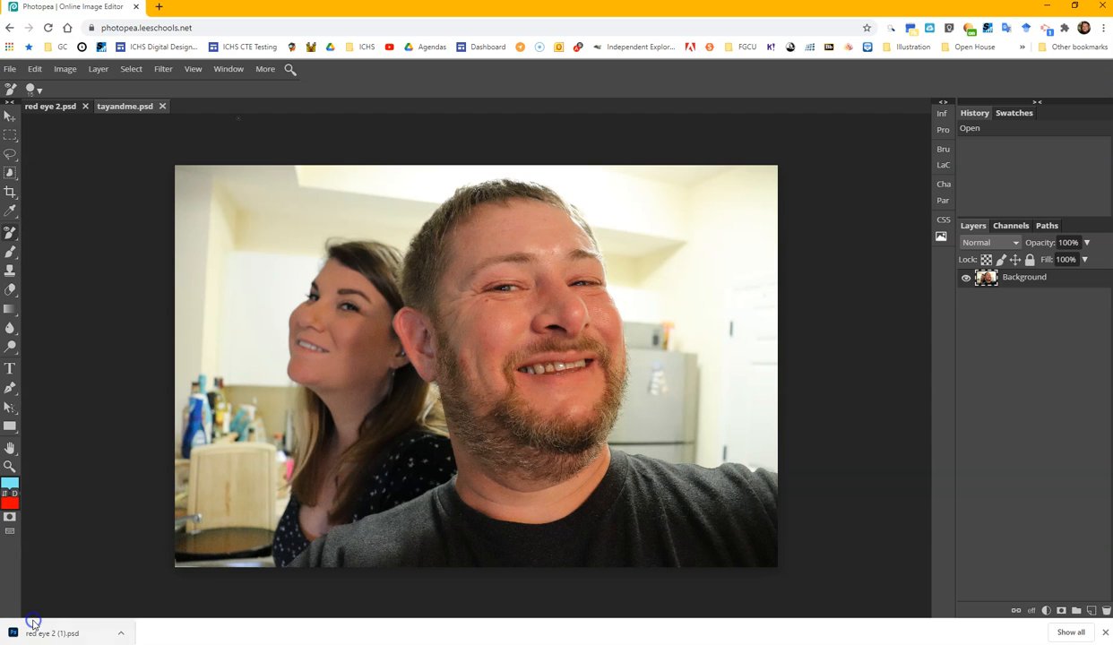
left_click(162, 106)
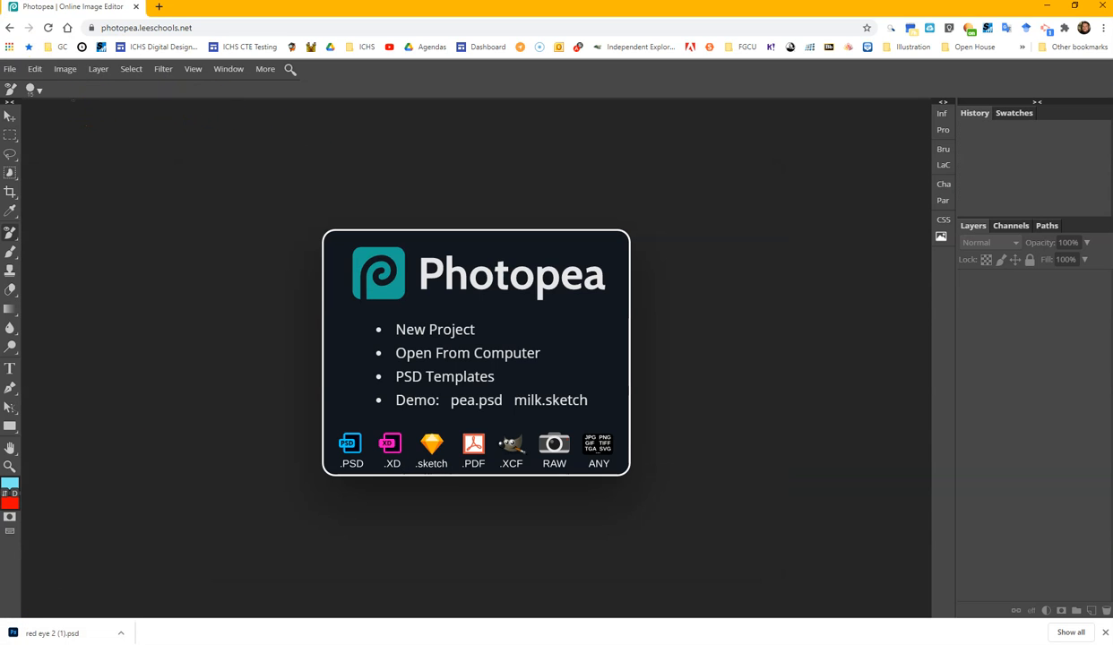
Step: Open the PSD file "straighten and crop 2" from the Touch Ups folder
left_click(10, 69)
left_click(27, 105)
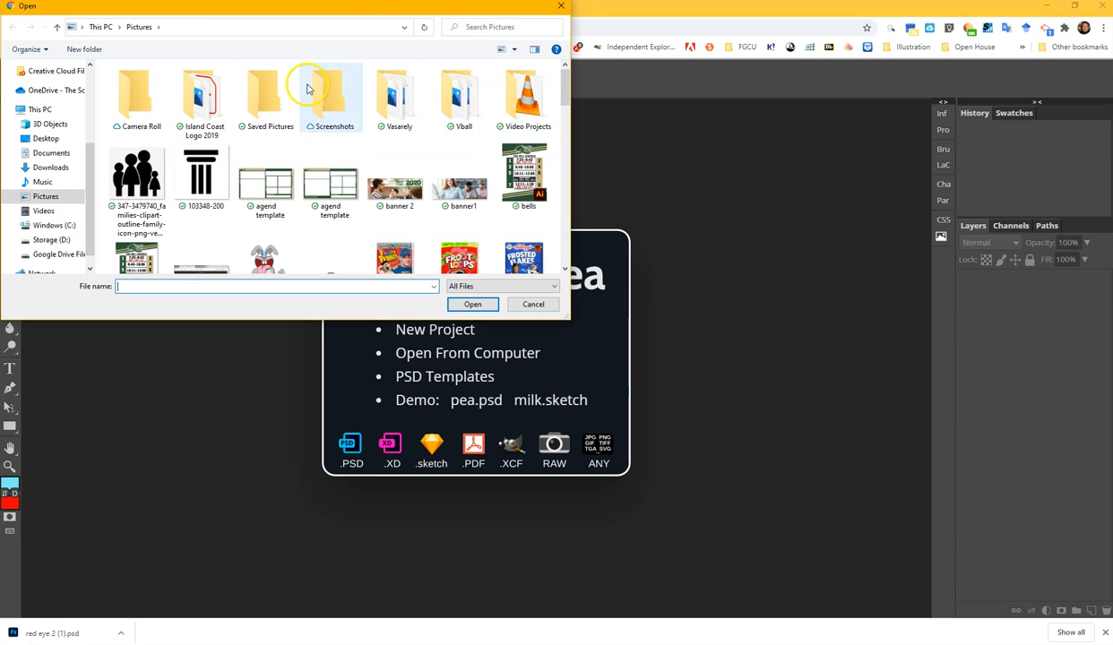
scroll(80, 94, "up", 3)
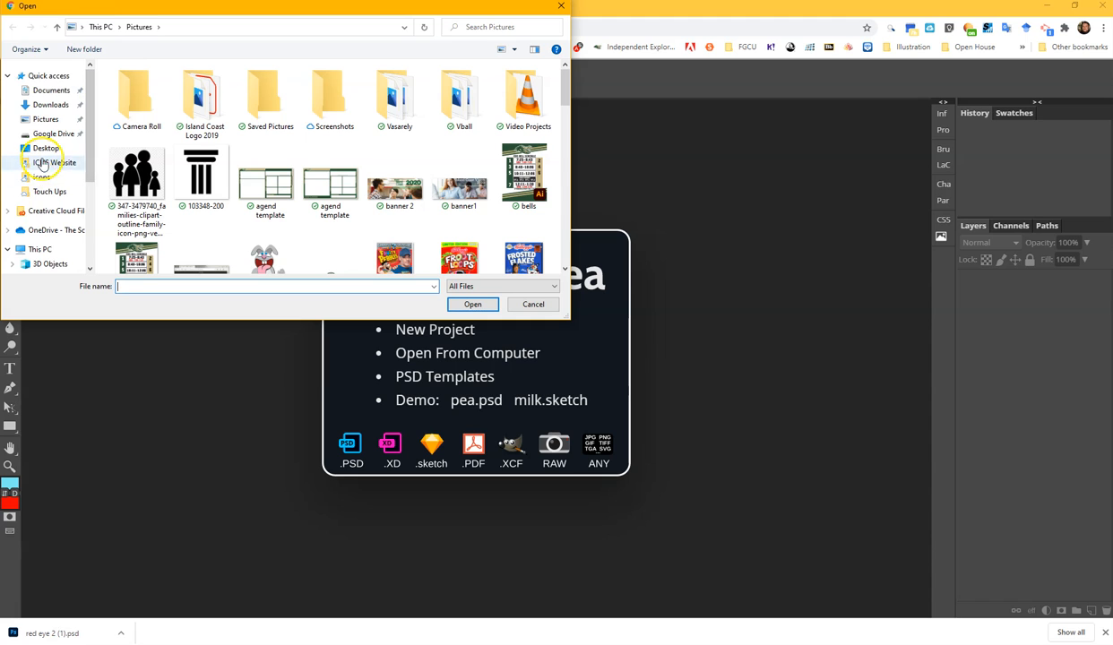
left_click(46, 191)
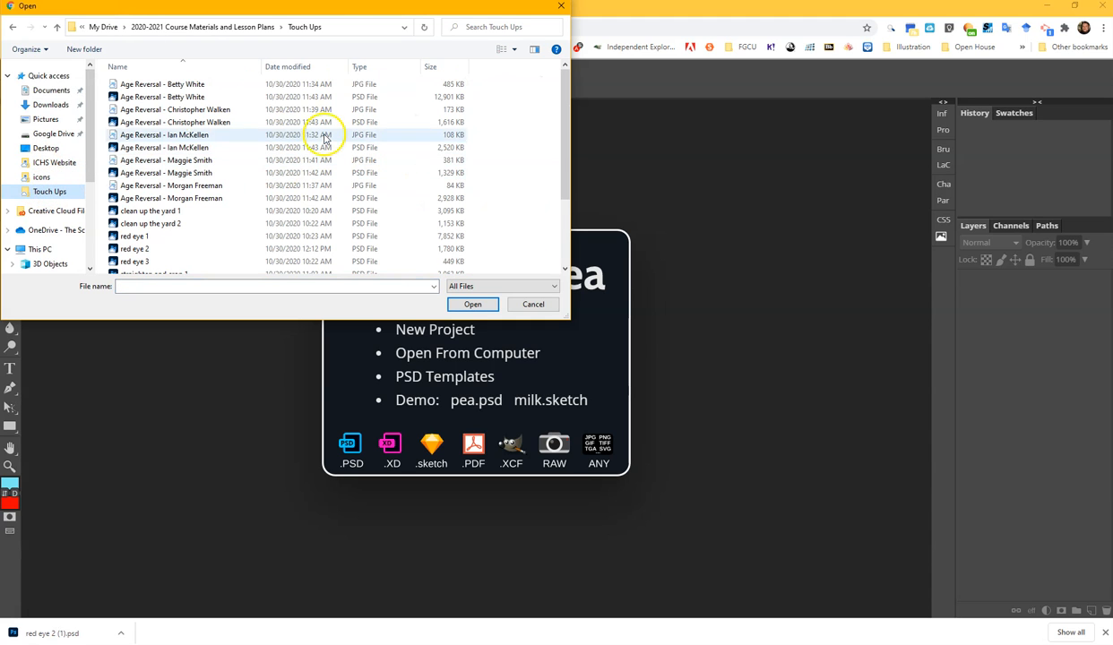
scroll(231, 139, "down", 3)
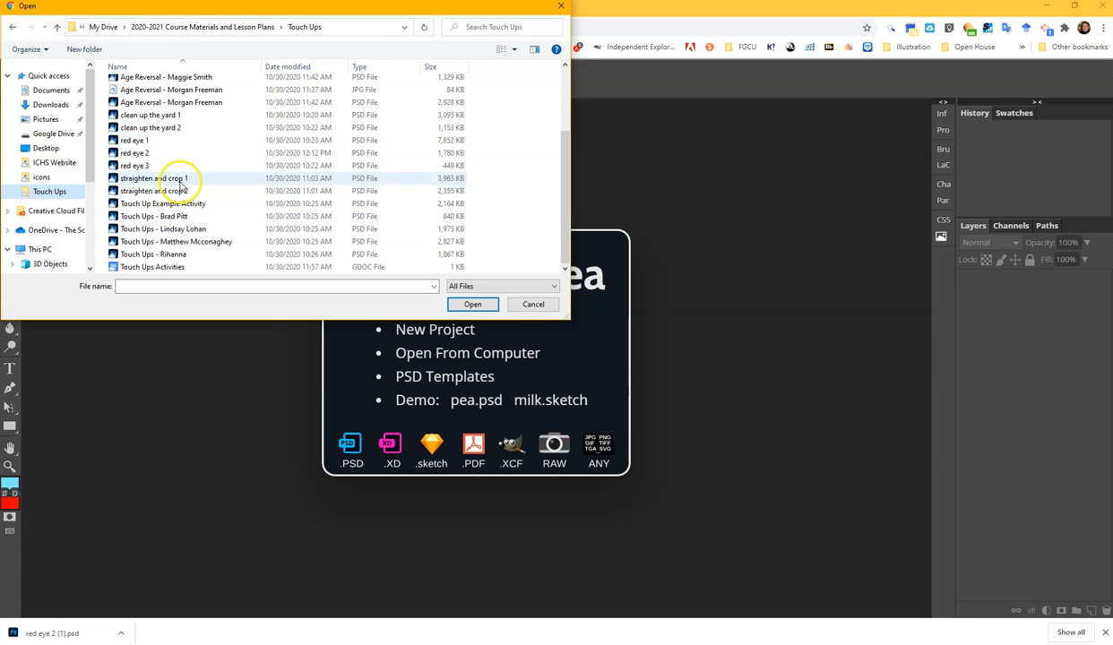
double_click(171, 192)
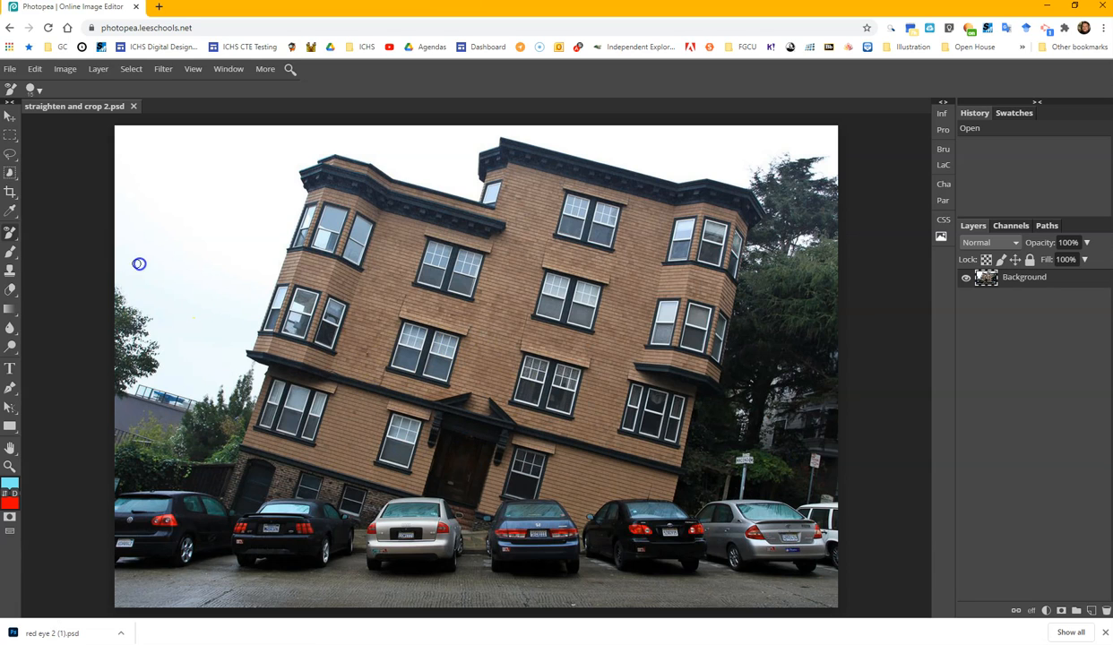
Step: Activate the Crop tool for the leaning building photo
left_click(9, 194)
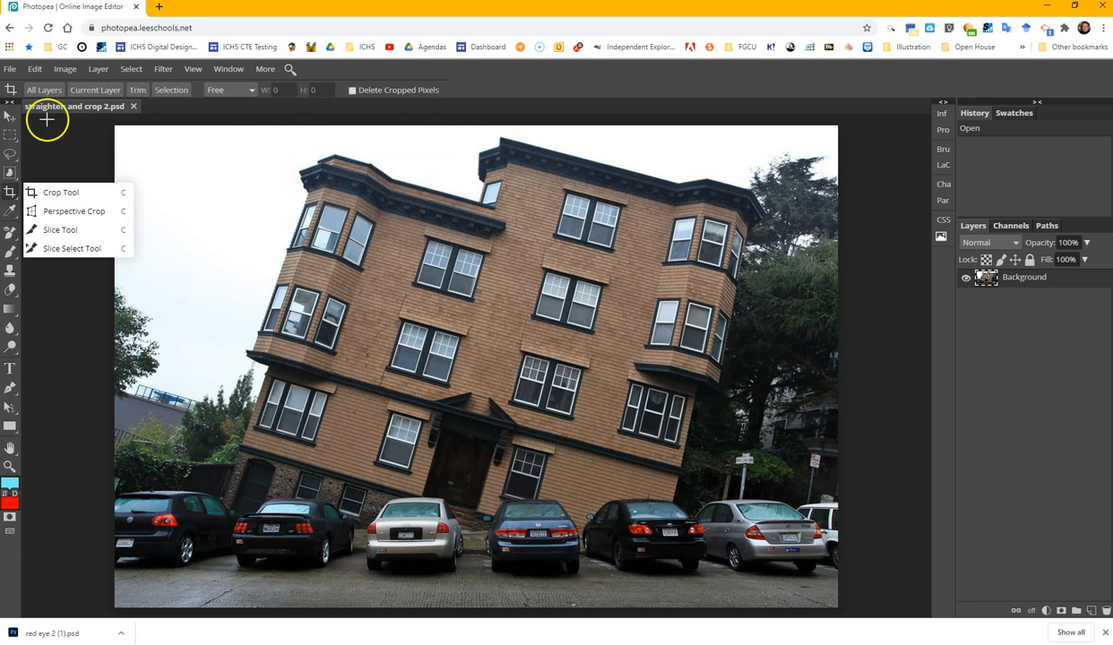
left_click(482, 85)
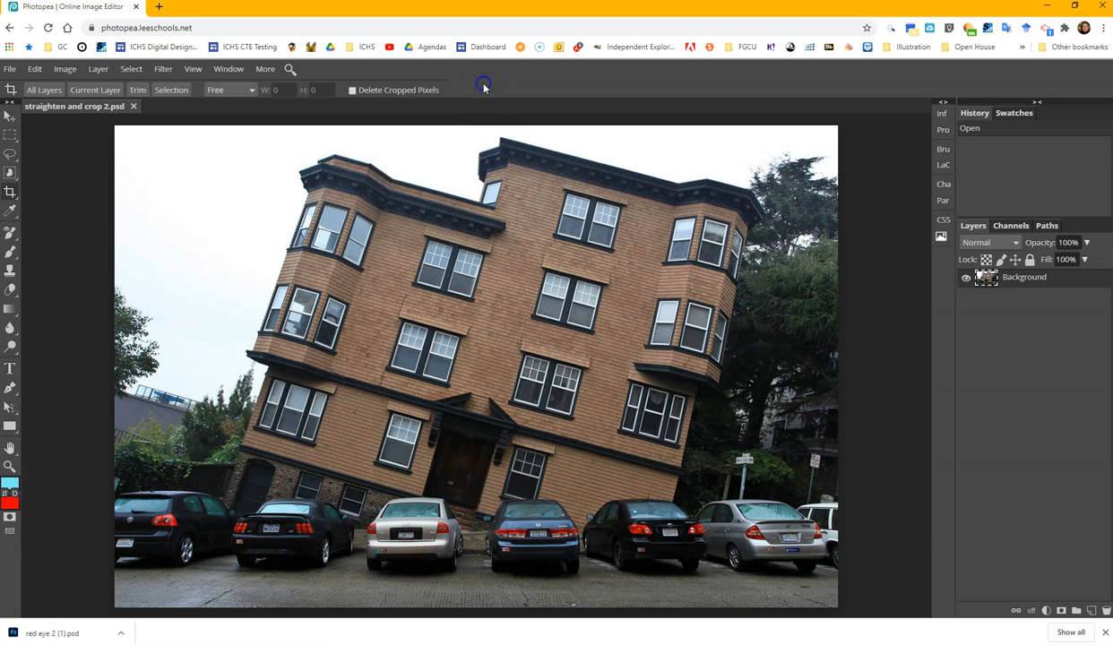
Step: Try to level the leaning building with Free Transform by rotating the image about 14.8° counterclockwise
left_click(34, 69)
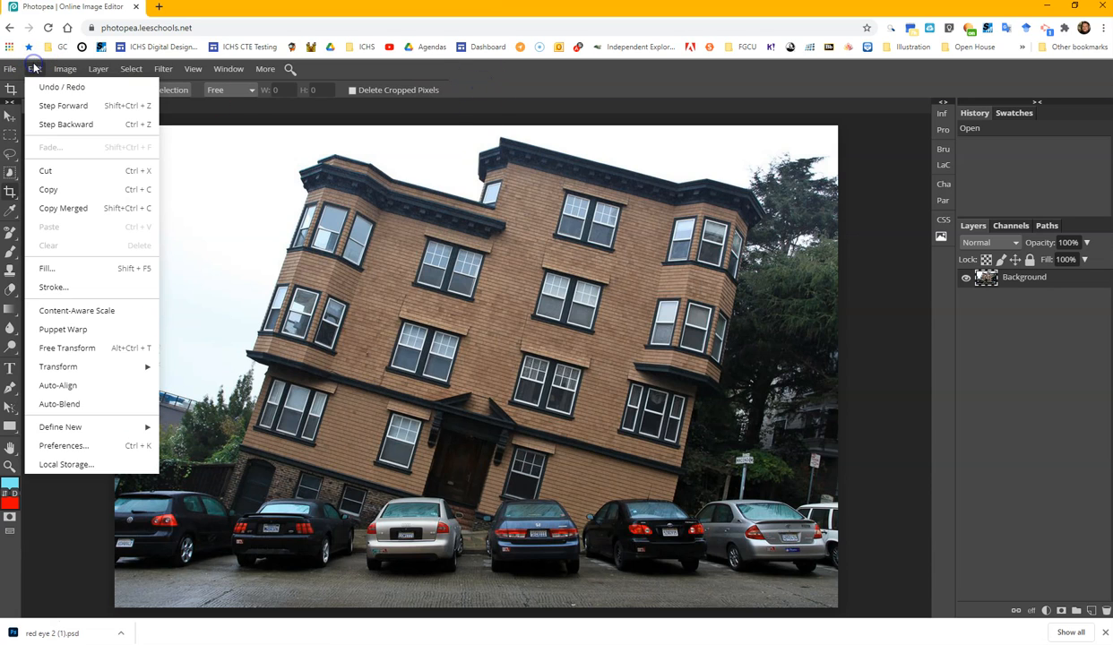
left_click(101, 350)
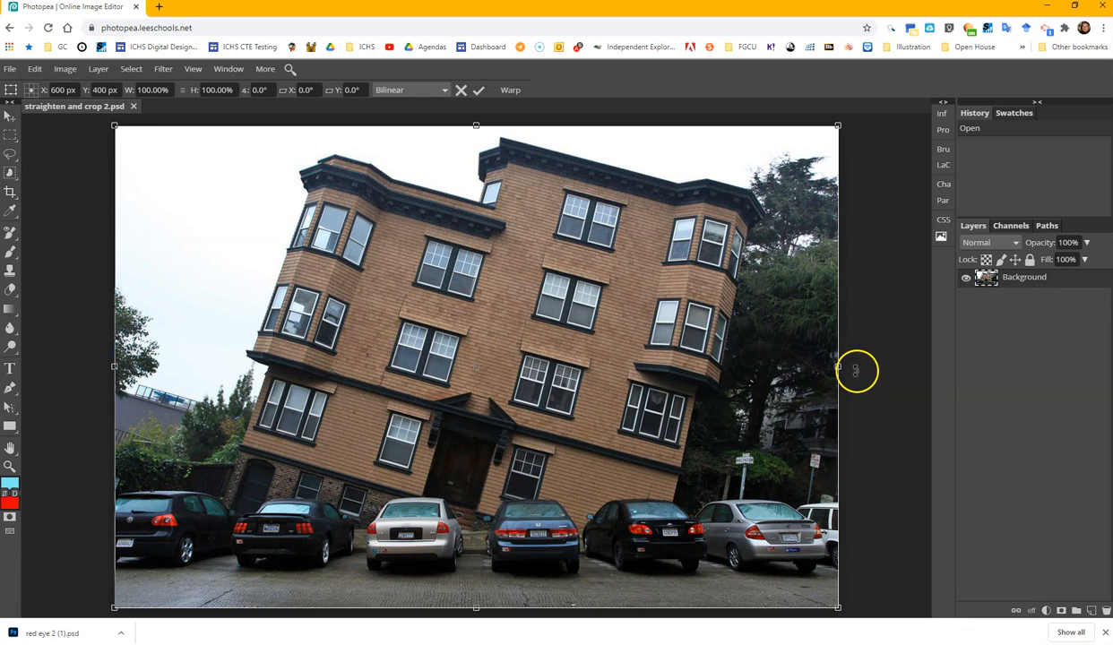
left_click_drag(856, 370, 843, 268)
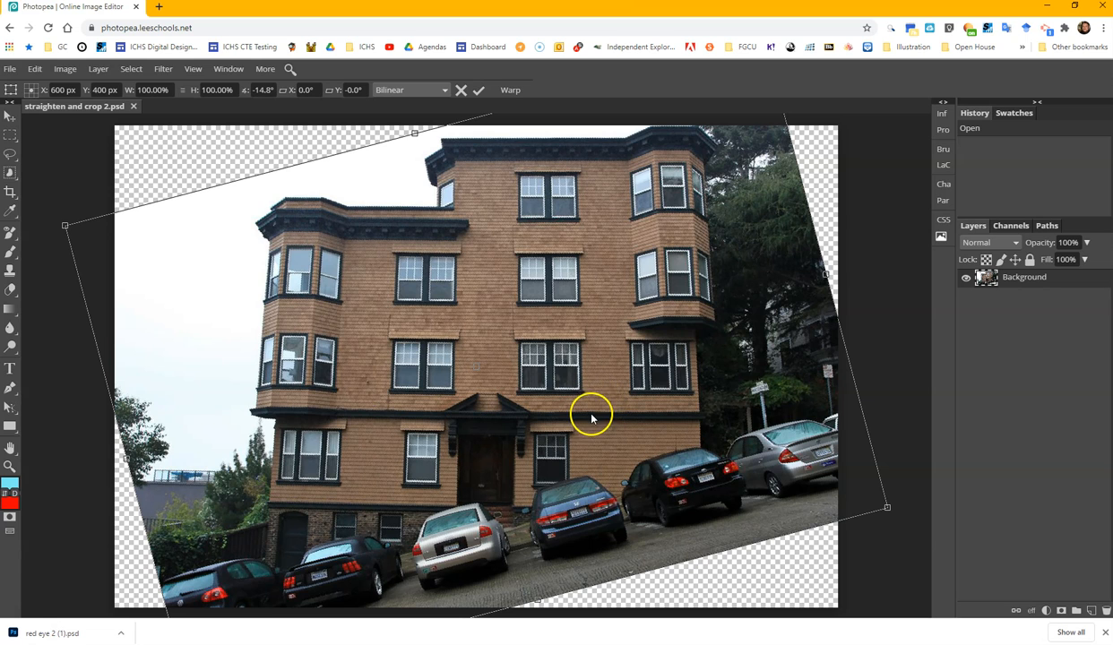
key("c")
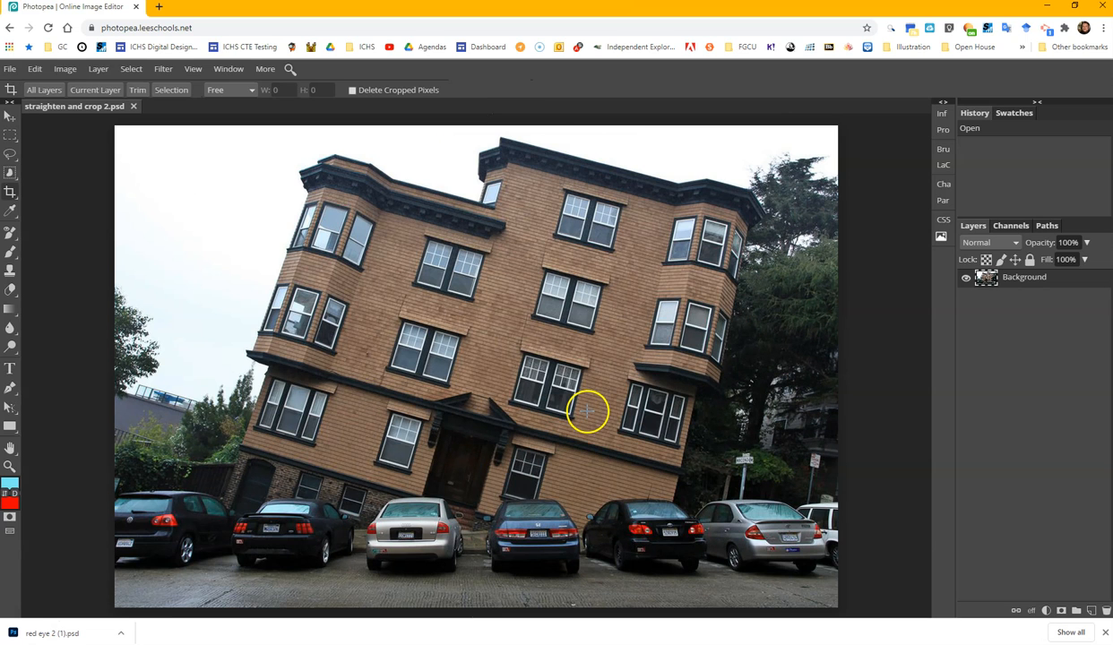
Step: Show the rulers and place a horizontal guide at about 150 px, across the building's upper windows, adjusting it with the Move tool
left_click(196, 70)
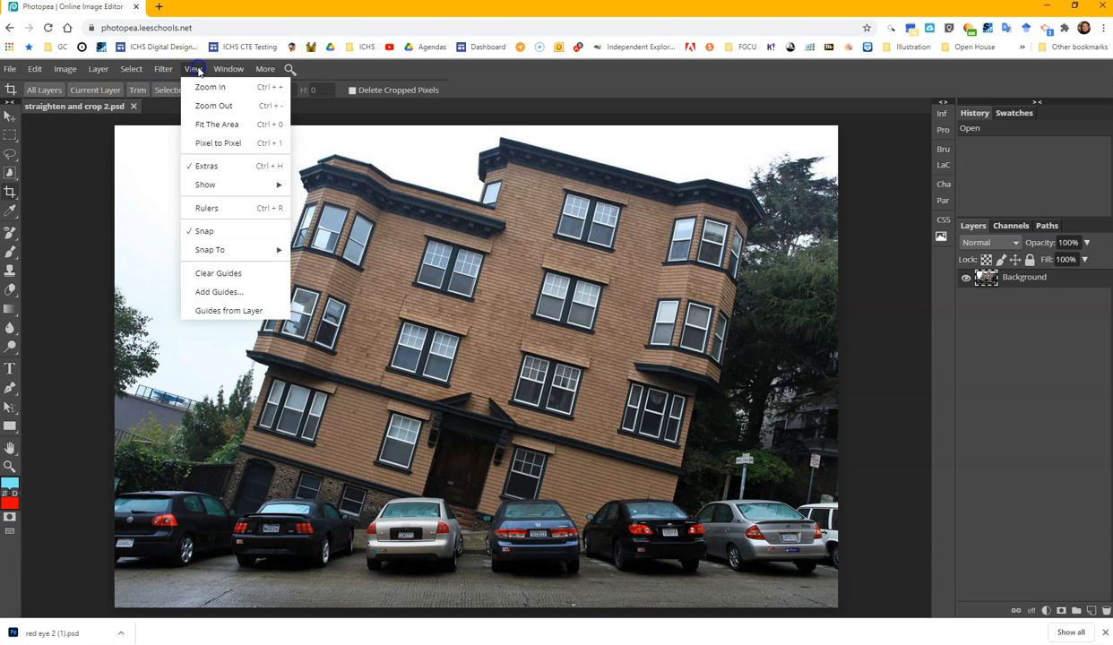
left_click(205, 211)
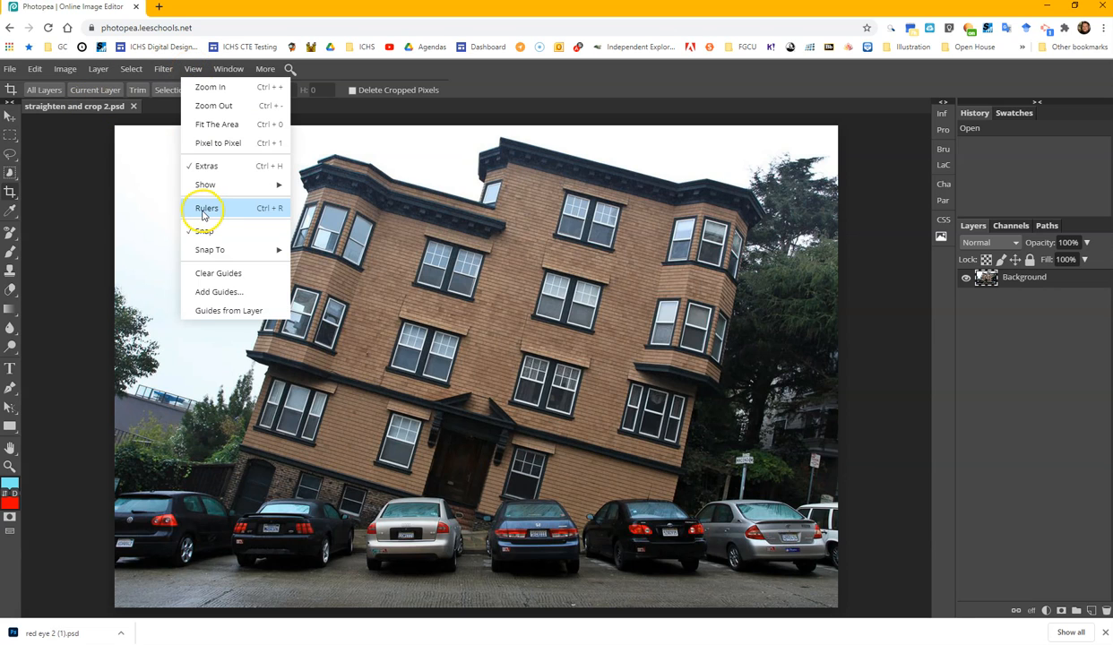
left_click_drag(223, 117, 228, 223)
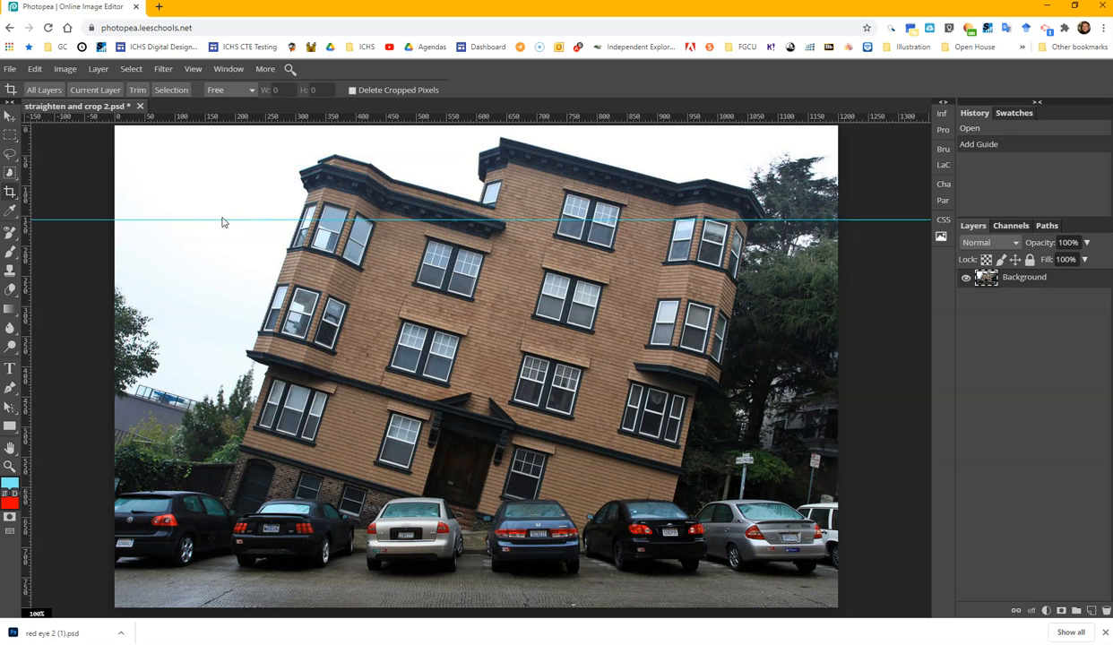
left_click(8, 116)
mouse_move(72, 219)
left_mouse_down()
mouse_move(69, 186)
mouse_move(71, 217)
left_mouse_up()
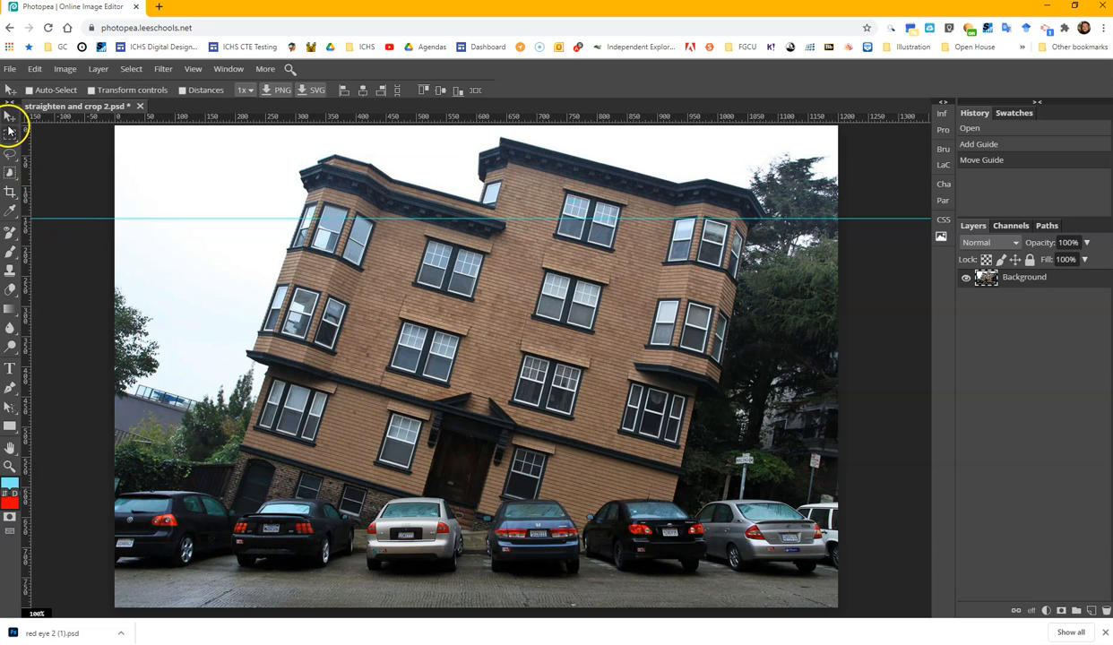
Step: Rotate the building photo 14.8° counterclockwise with Free Transform, levelling the roofline against the guide
left_click(10, 193)
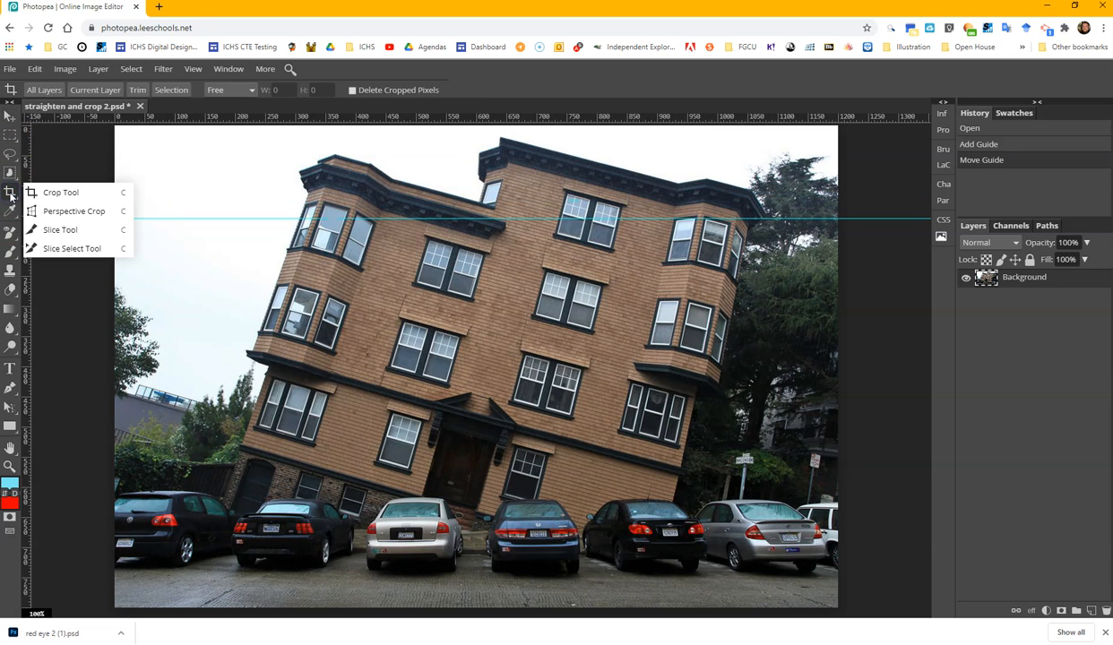
left_click(34, 69)
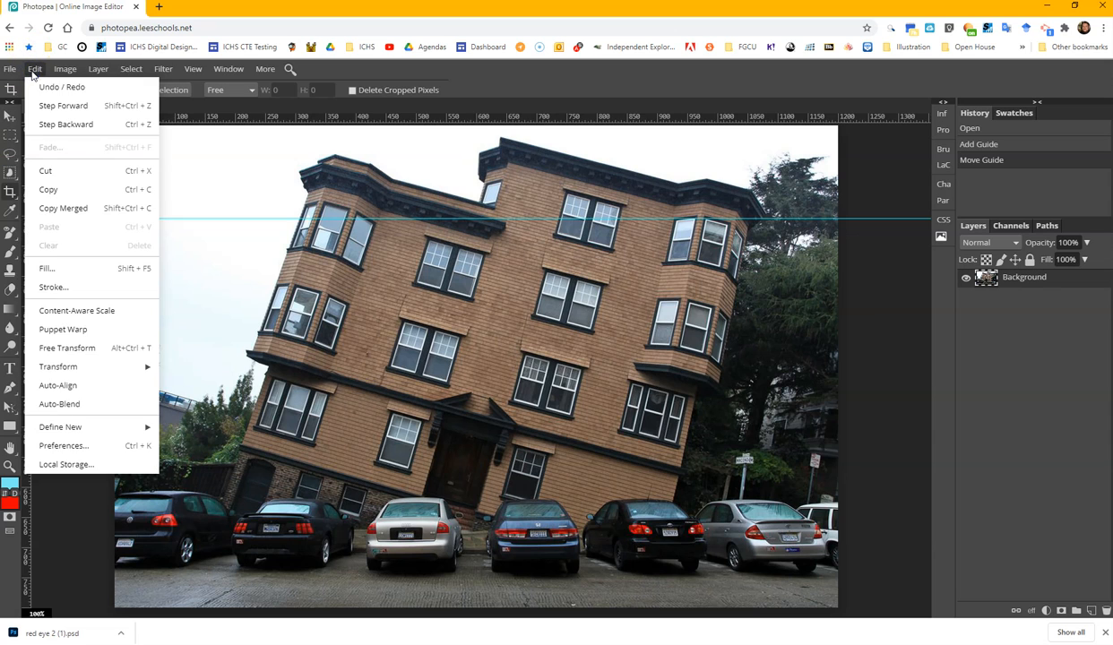
left_click(67, 347)
left_click_drag(92, 158, 51, 264)
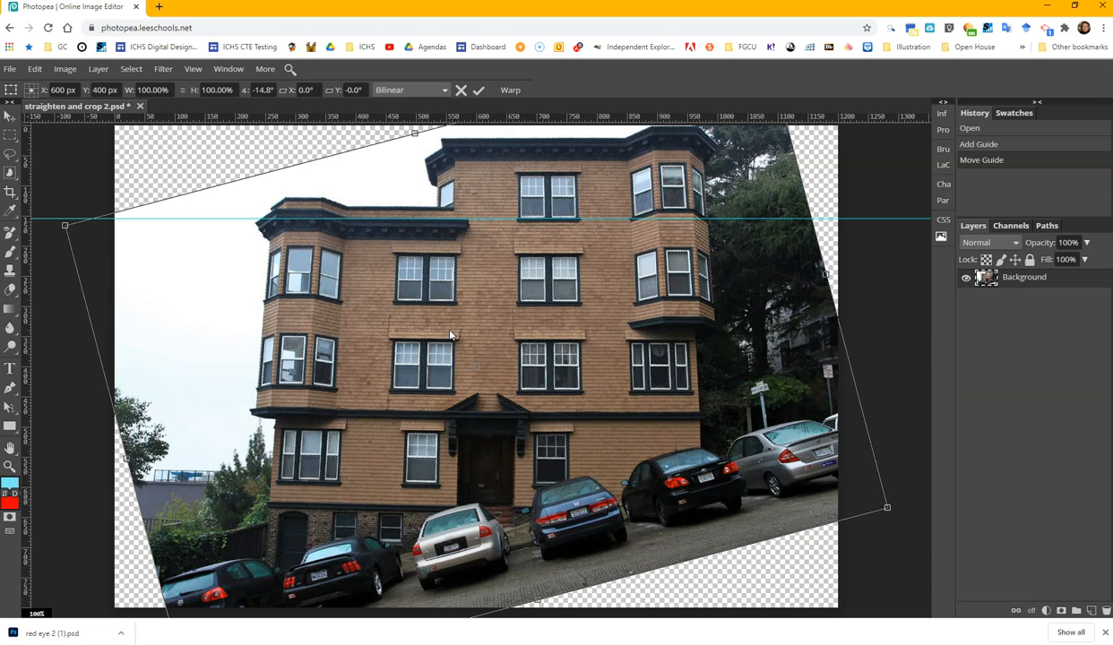
Step: Crop the rotated photo to about 830 by 585 px around the building, excluding the transparent corners, and save it as a PSD
key("c")
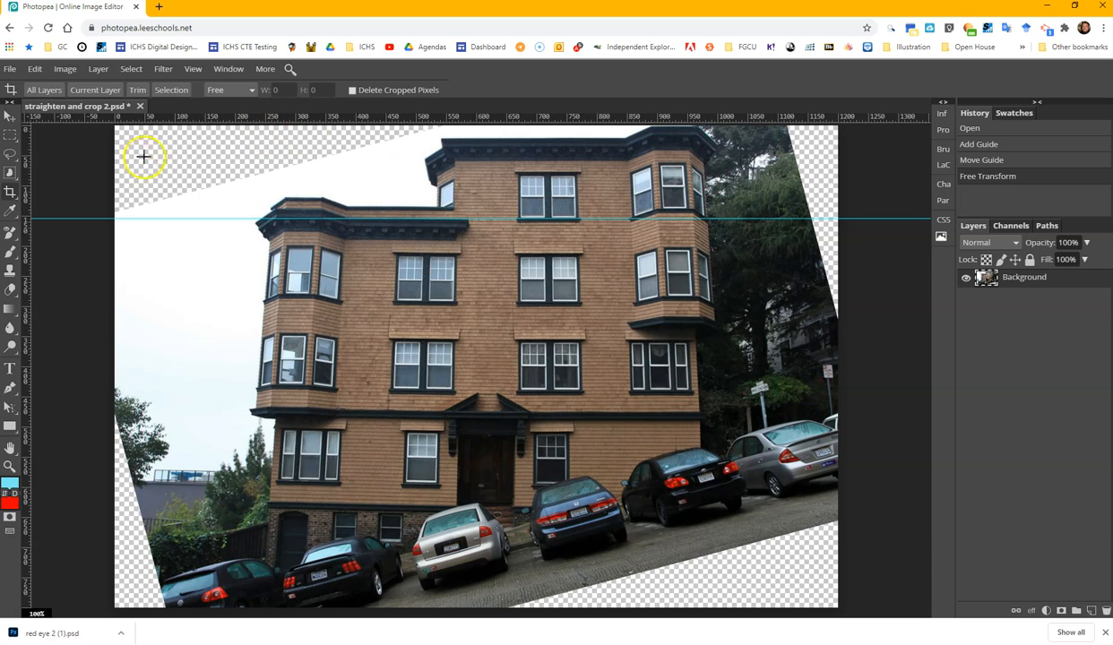
right_click(12, 191)
left_click(55, 190)
left_click_drag(249, 179, 751, 531)
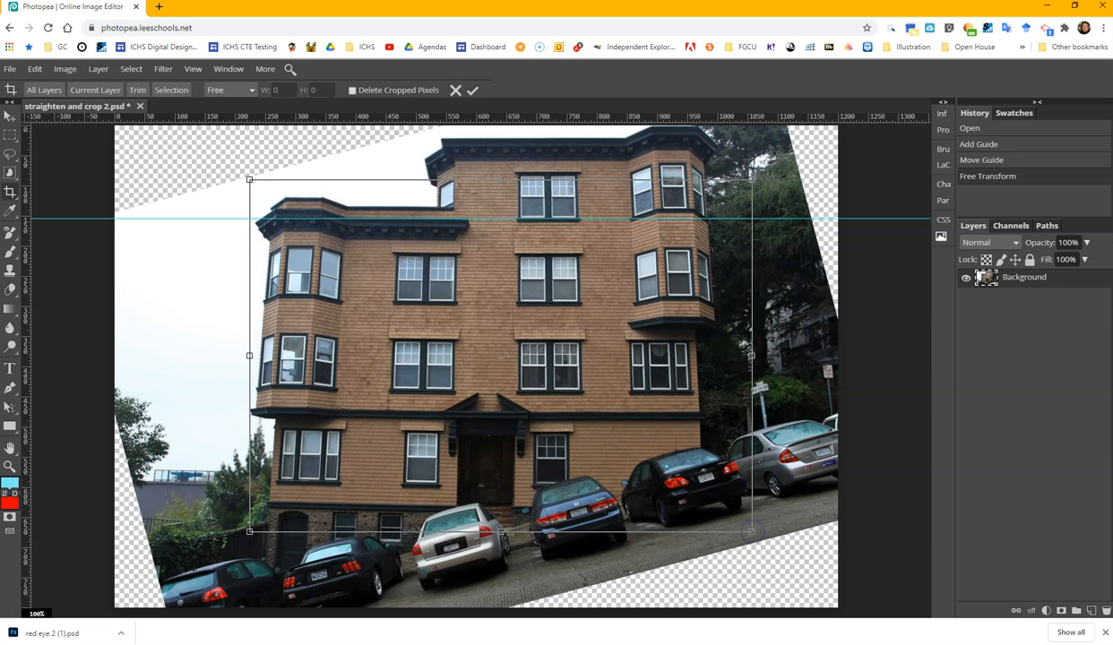
left_click(472, 90)
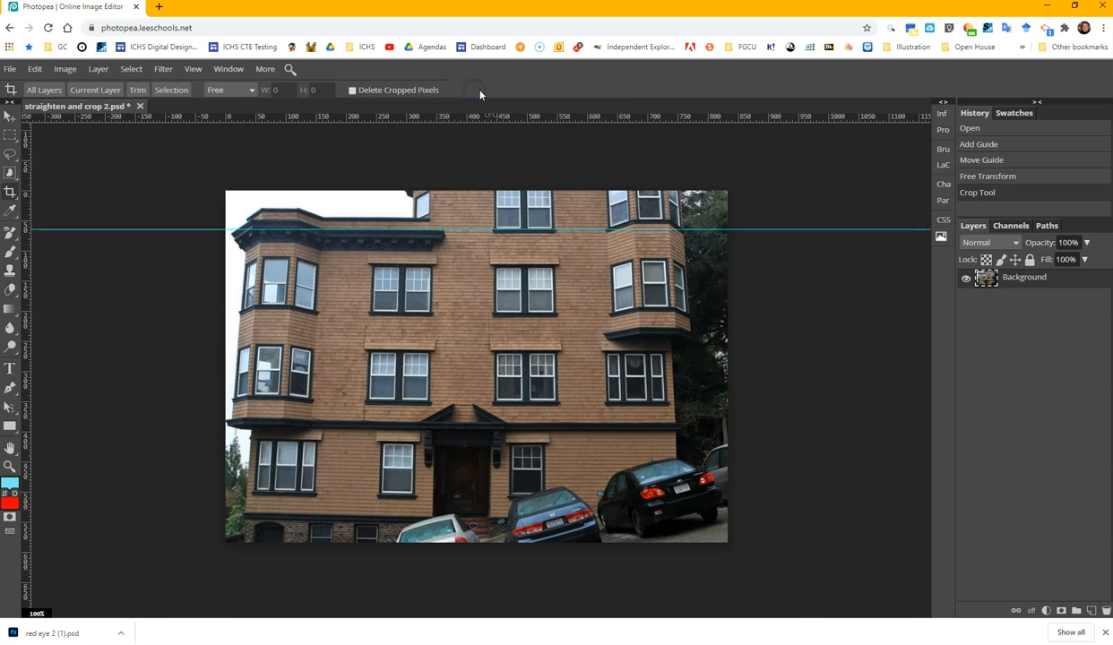
left_click(8, 70)
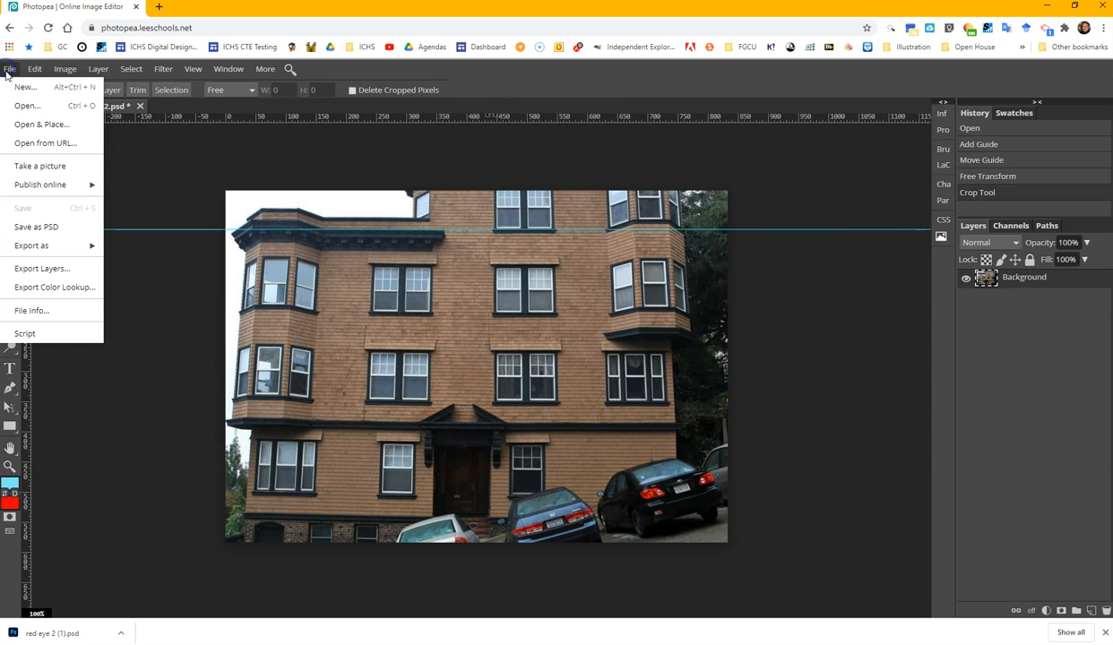
left_click(85, 229)
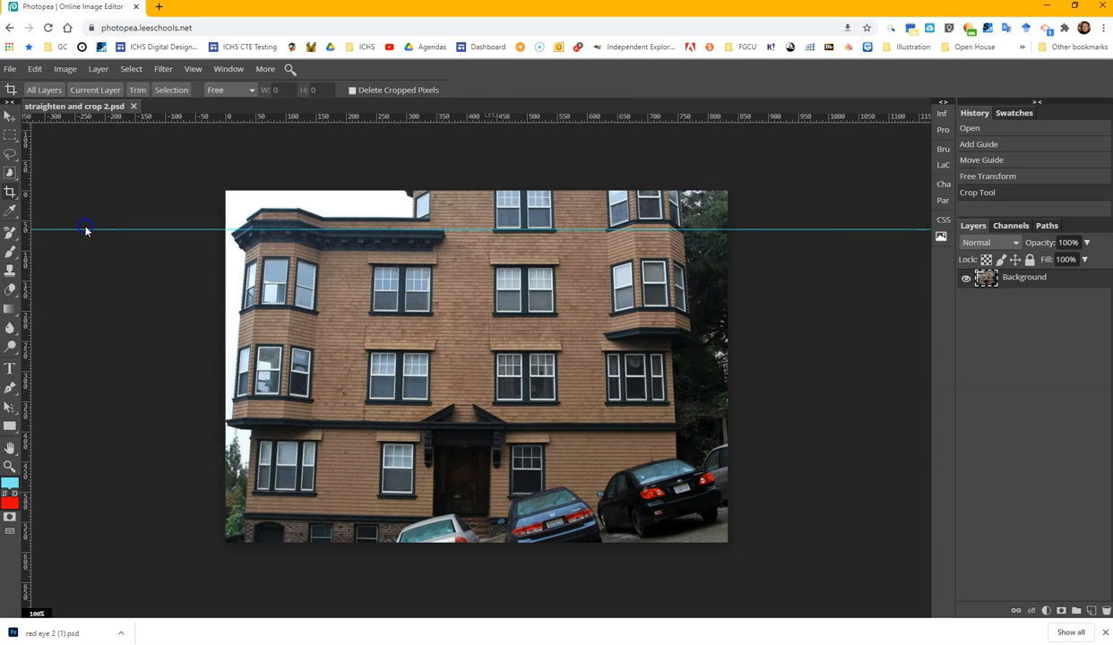